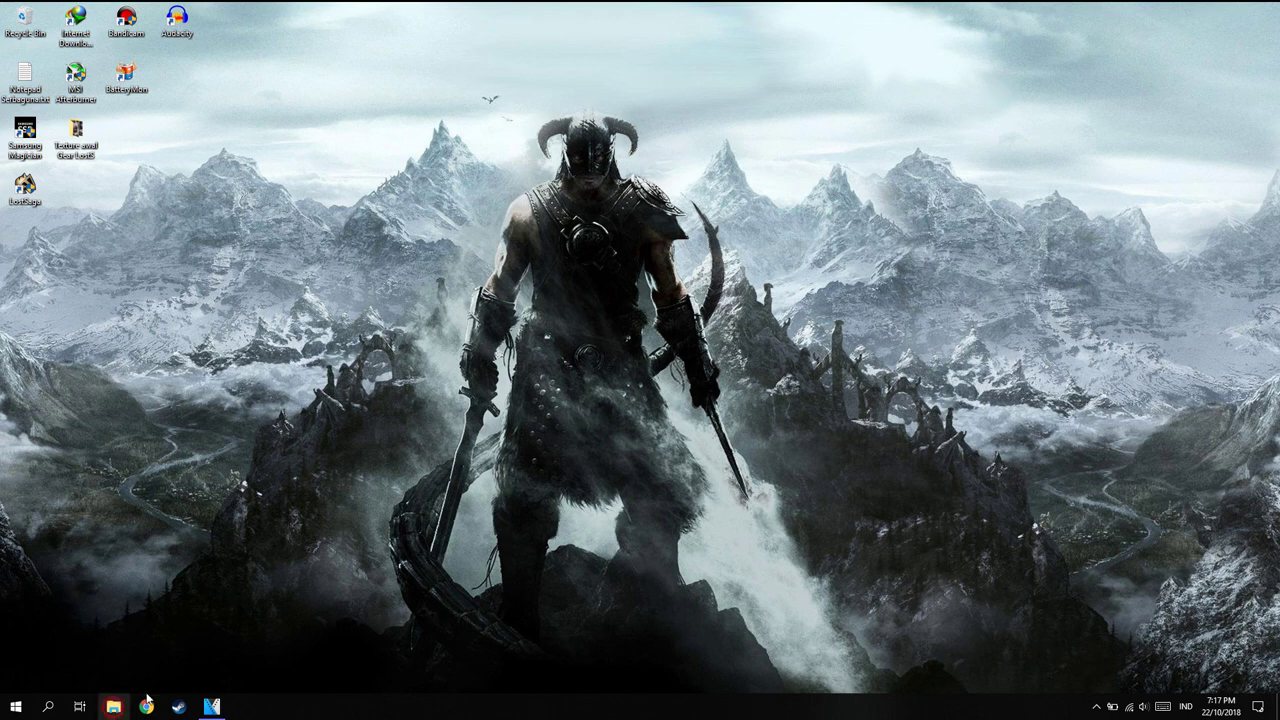
- Open Bintang Labuh.srt in Notepad from the Compressed folder inside Downloads
key(super+e)
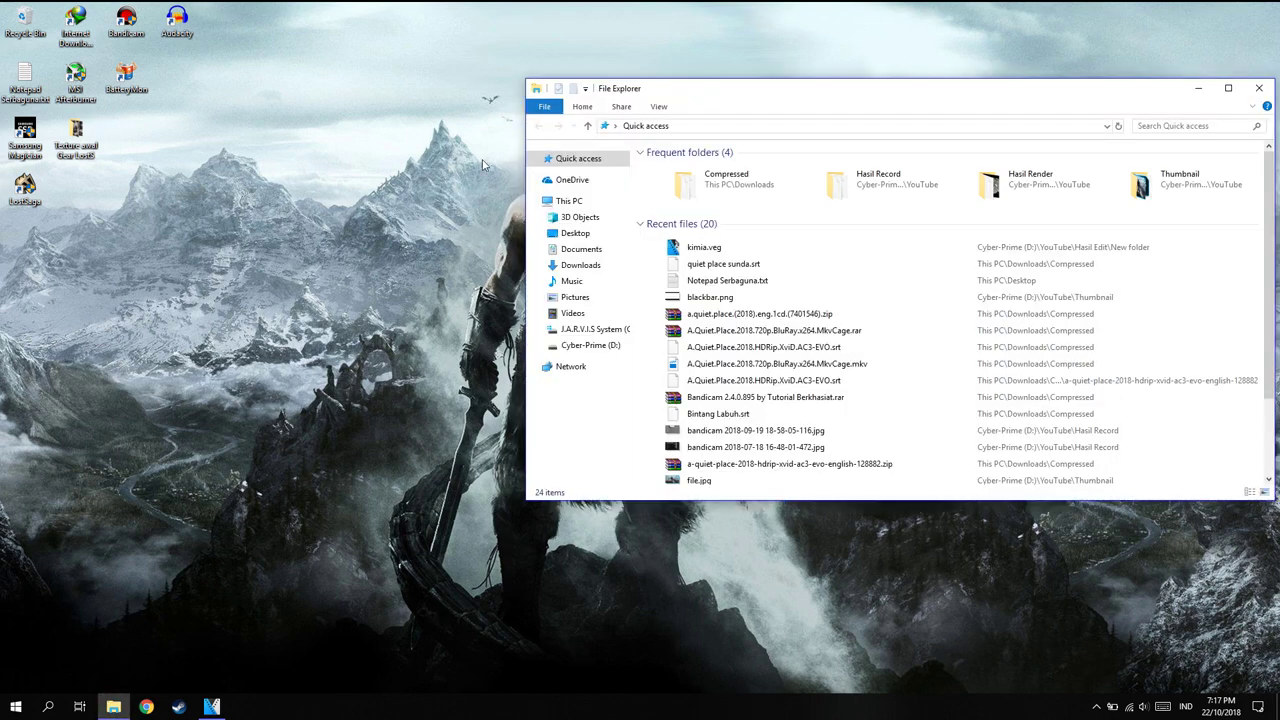
click(582, 265)
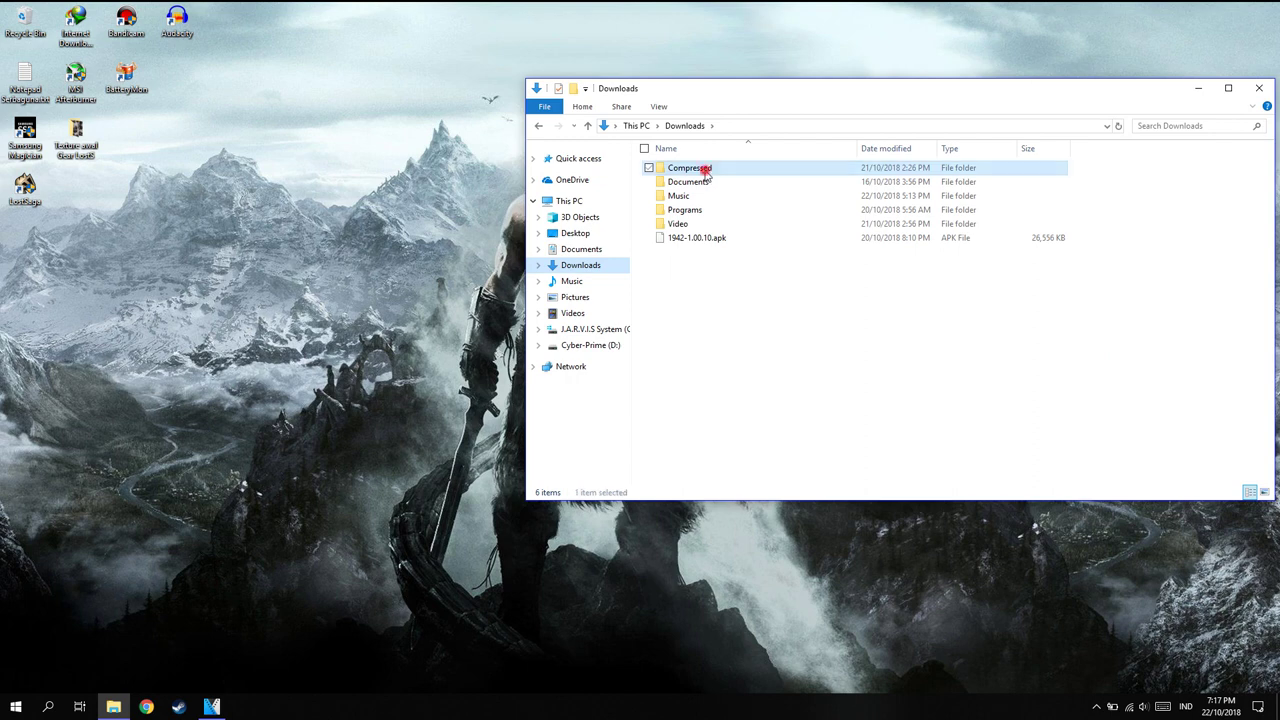
double_click(700, 168)
click(694, 378)
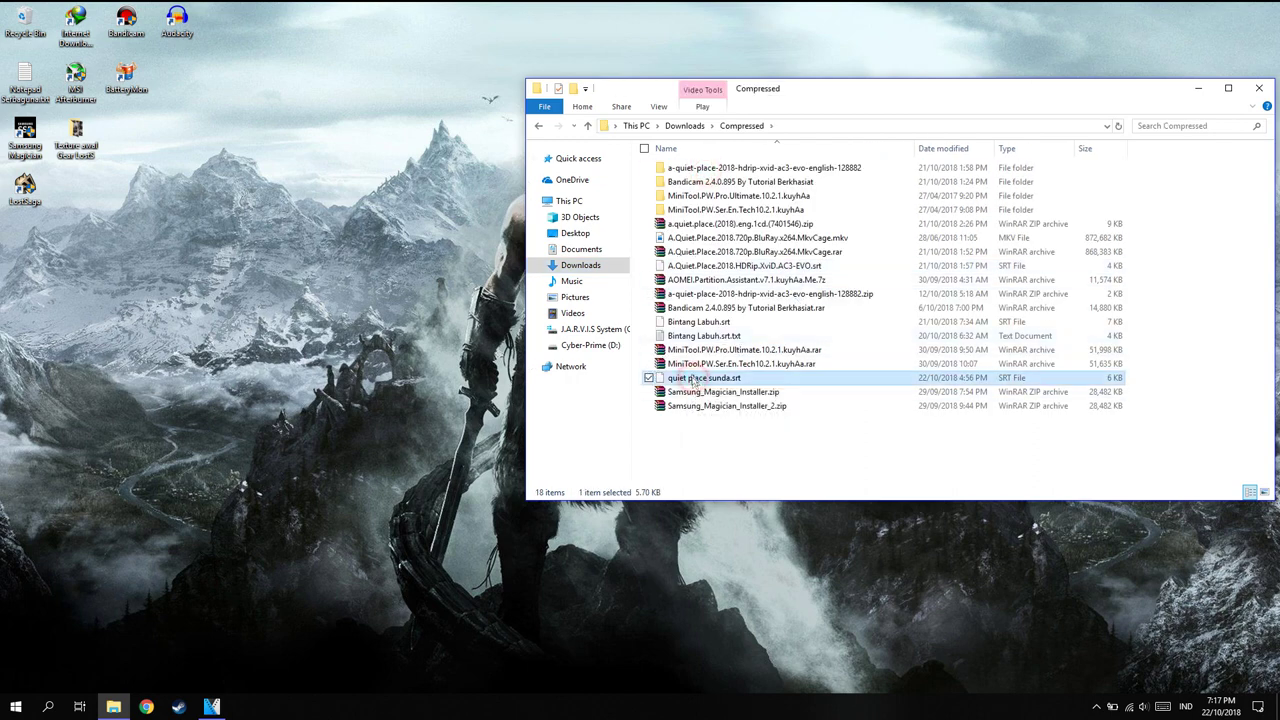
click(710, 323)
double_click(710, 323)
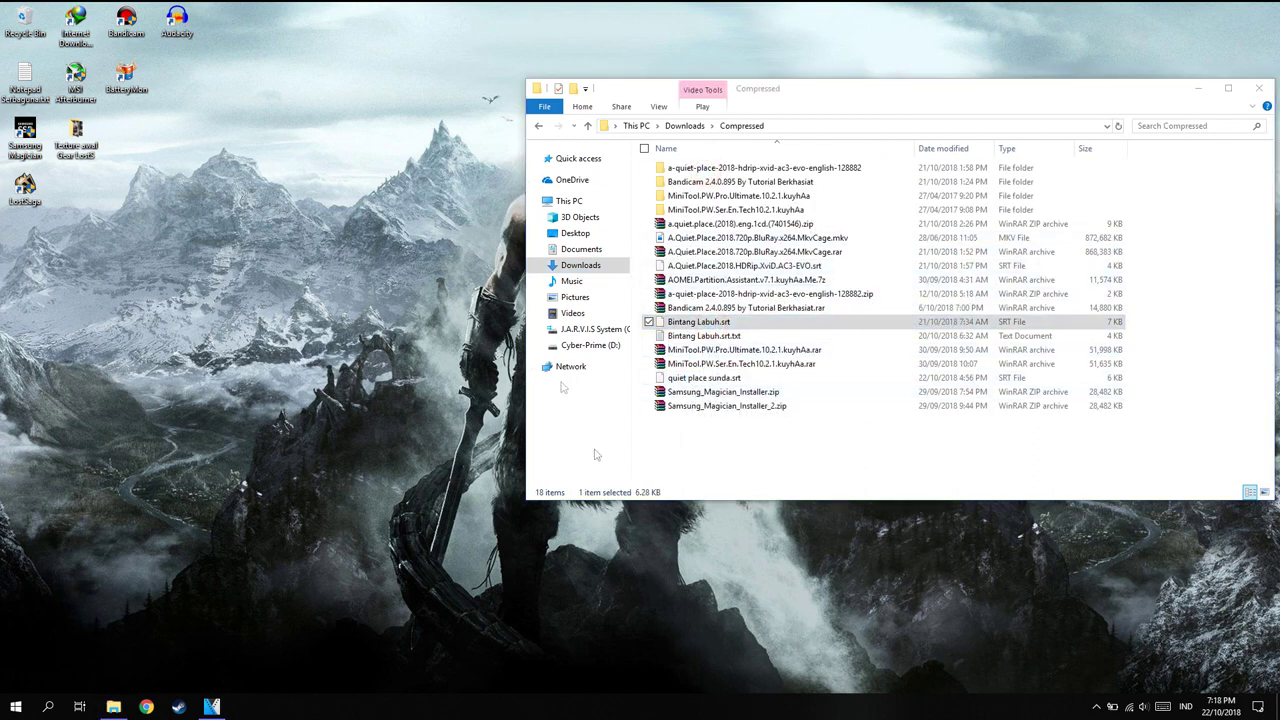
click(566, 283)
click(710, 405)
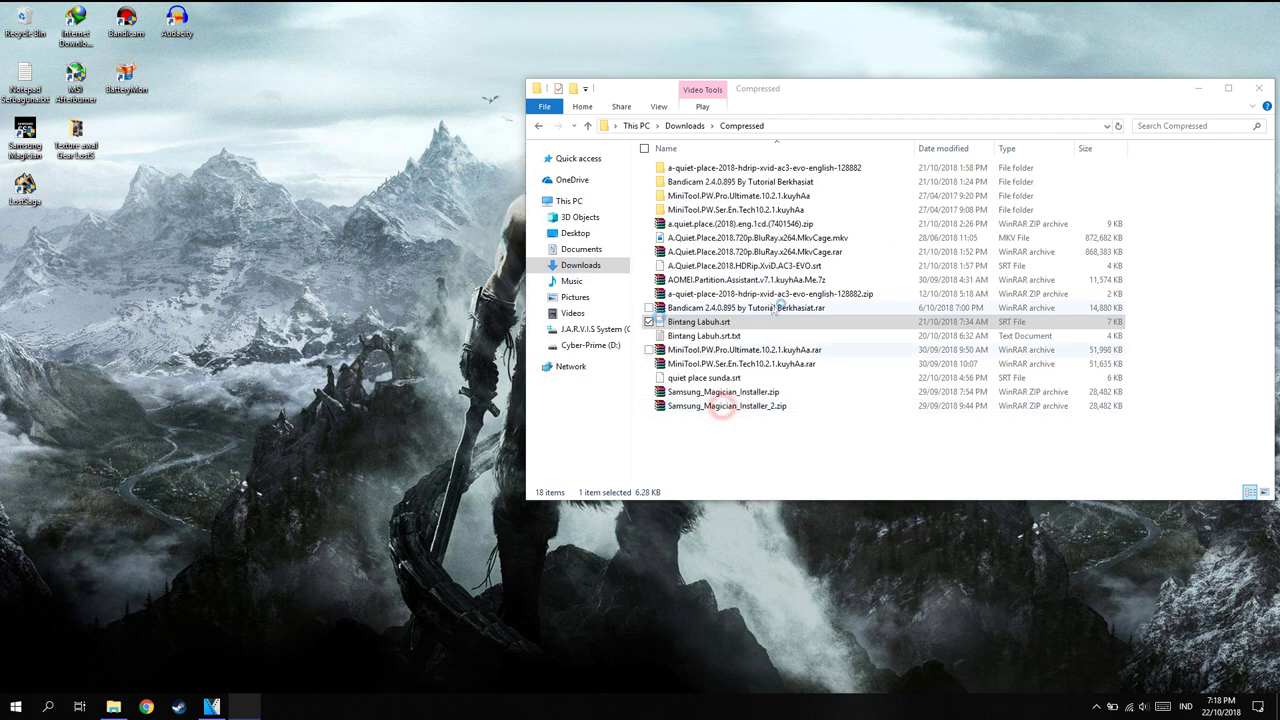
- Examine the cue numbering and timestamp format of the subtitle file, and close it along with the folder window
scroll(406, 320, down, 3)
scroll(406, 320, up, 19)
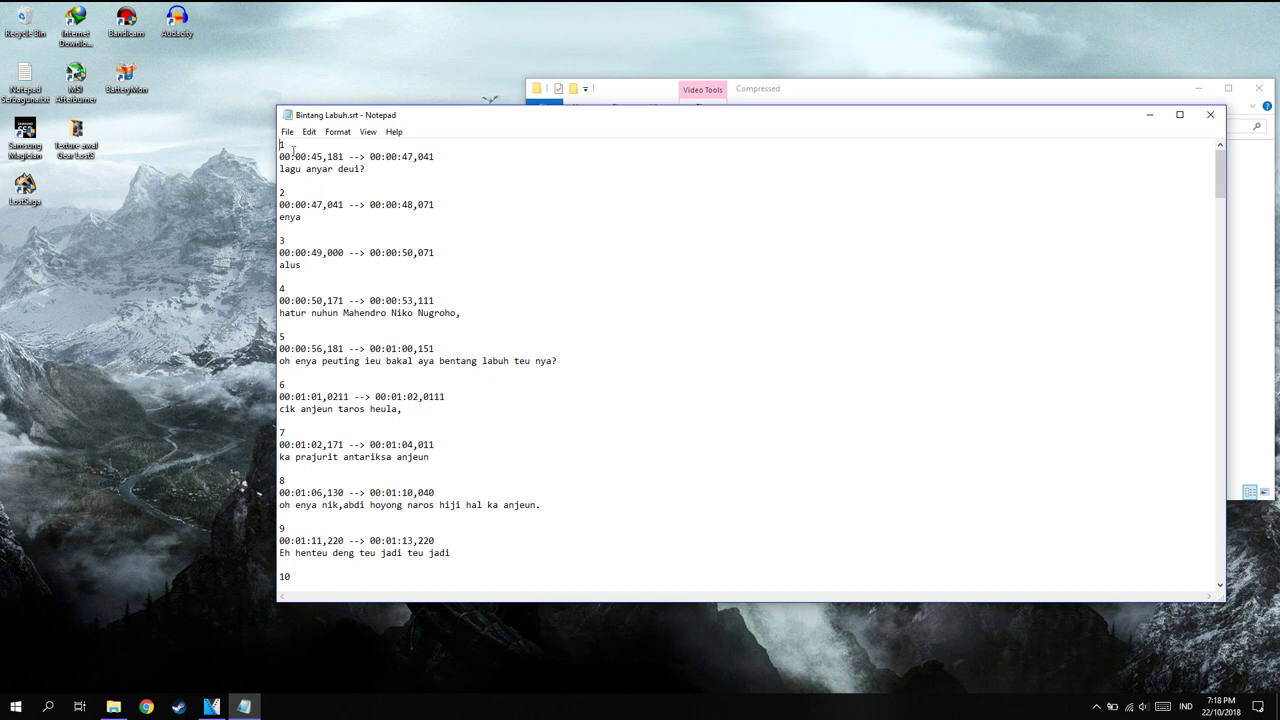
double_click(288, 145)
drag(280, 157, 323, 160)
click(376, 175)
click(1205, 118)
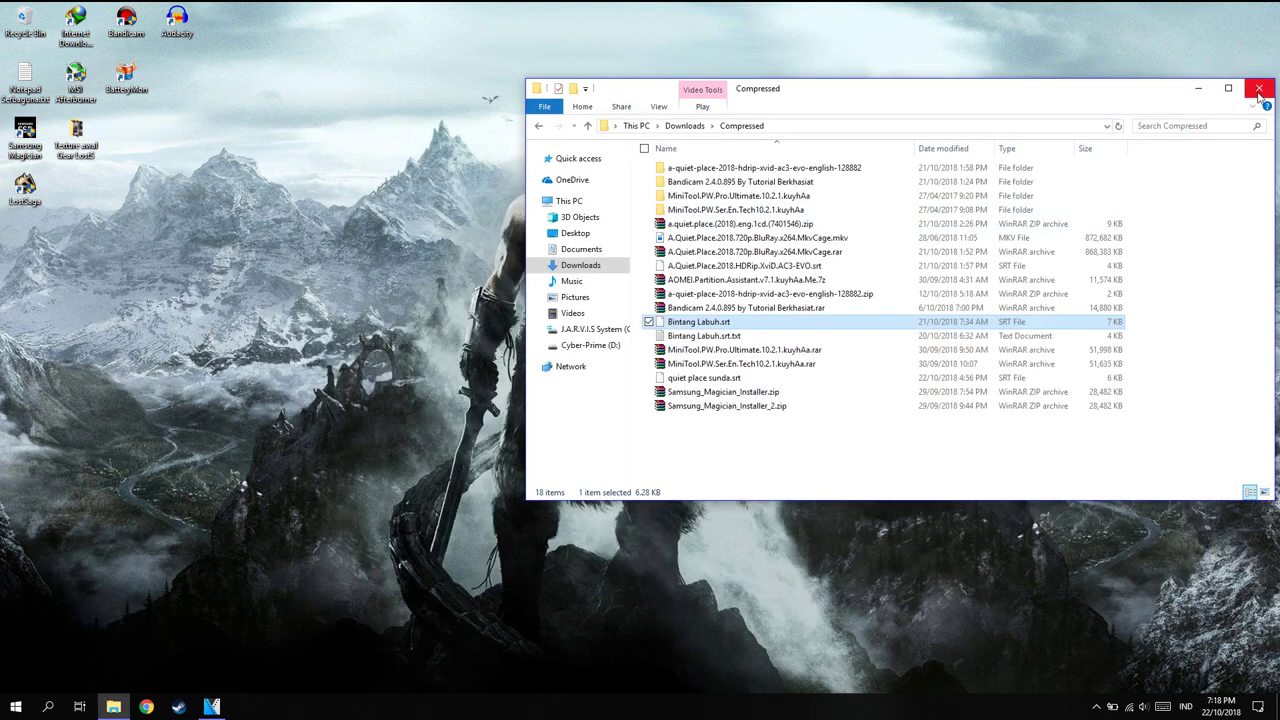
click(1261, 95)
- Create a new text document on the desktop with its default name and open it in Notepad
right_click(476, 251)
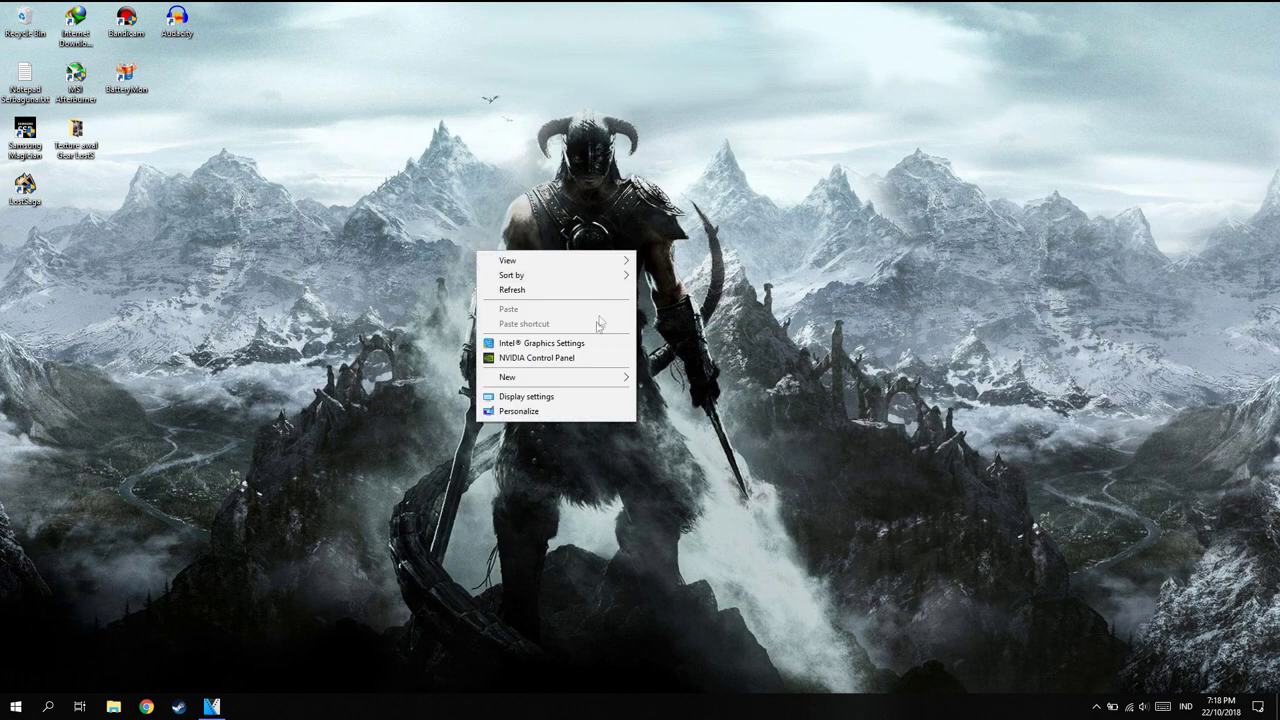
mouse_move(515, 378)
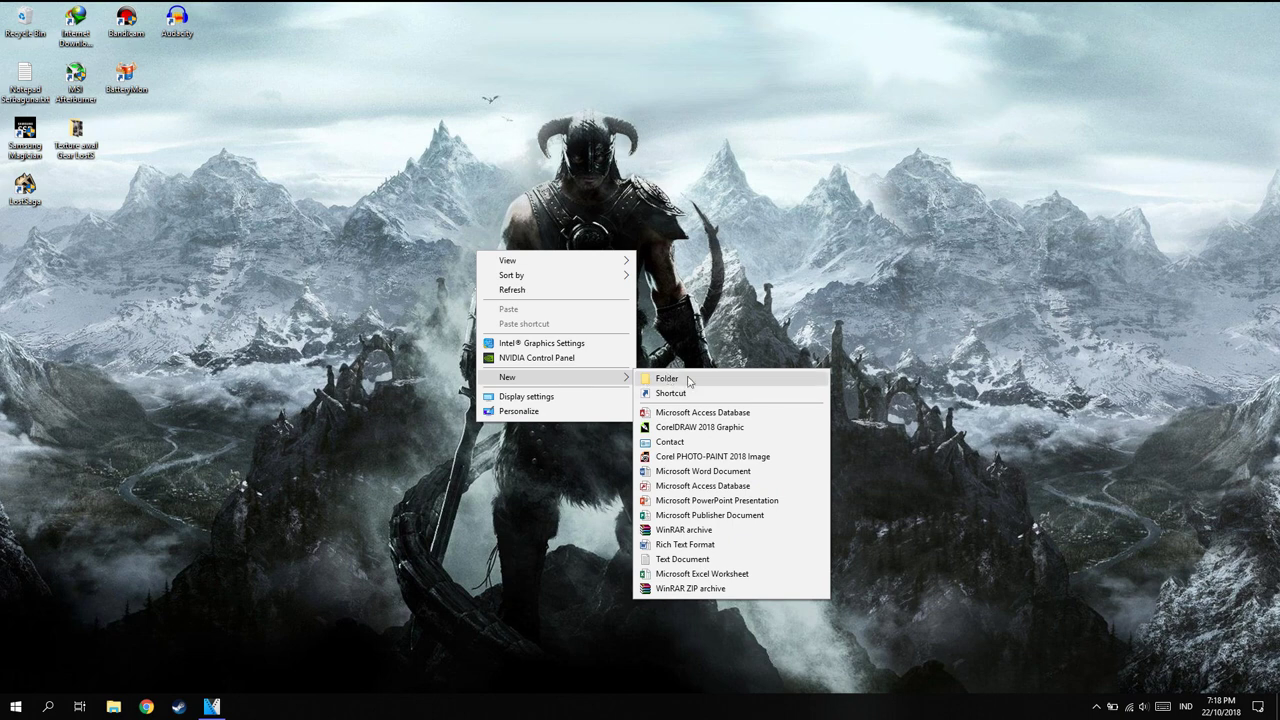
click(682, 559)
key(BackSpace)
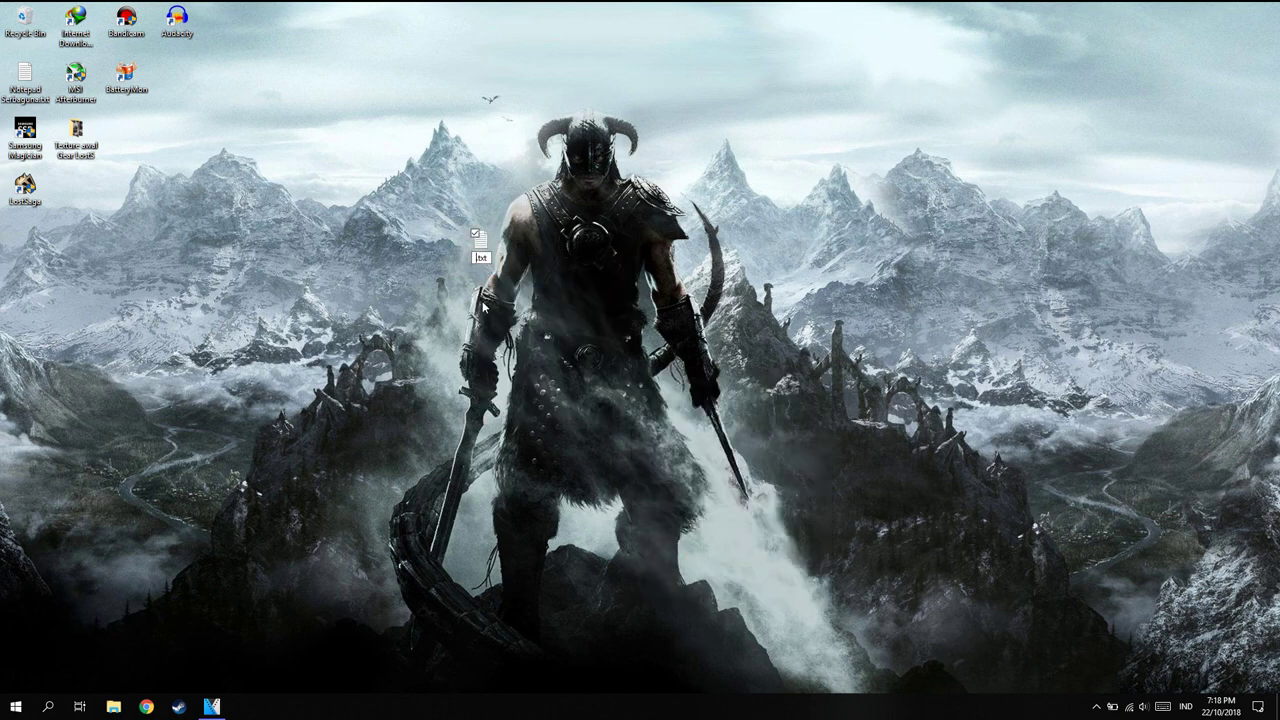
key(Return)
key(Return)
key(Escape)
key(Return)
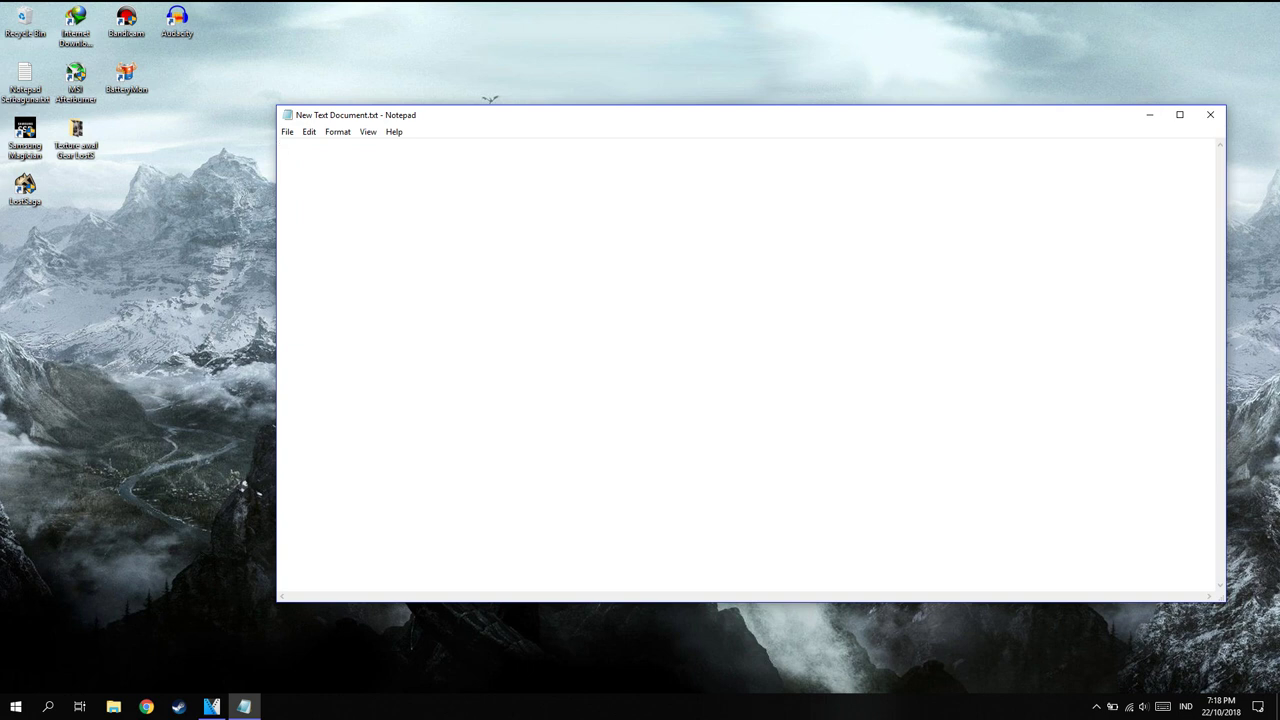
- Enter cue number 1 on the first line, and switch to VEGAS Pro to place the playhead at 00:00:12;25
key(Return)
click(211, 706)
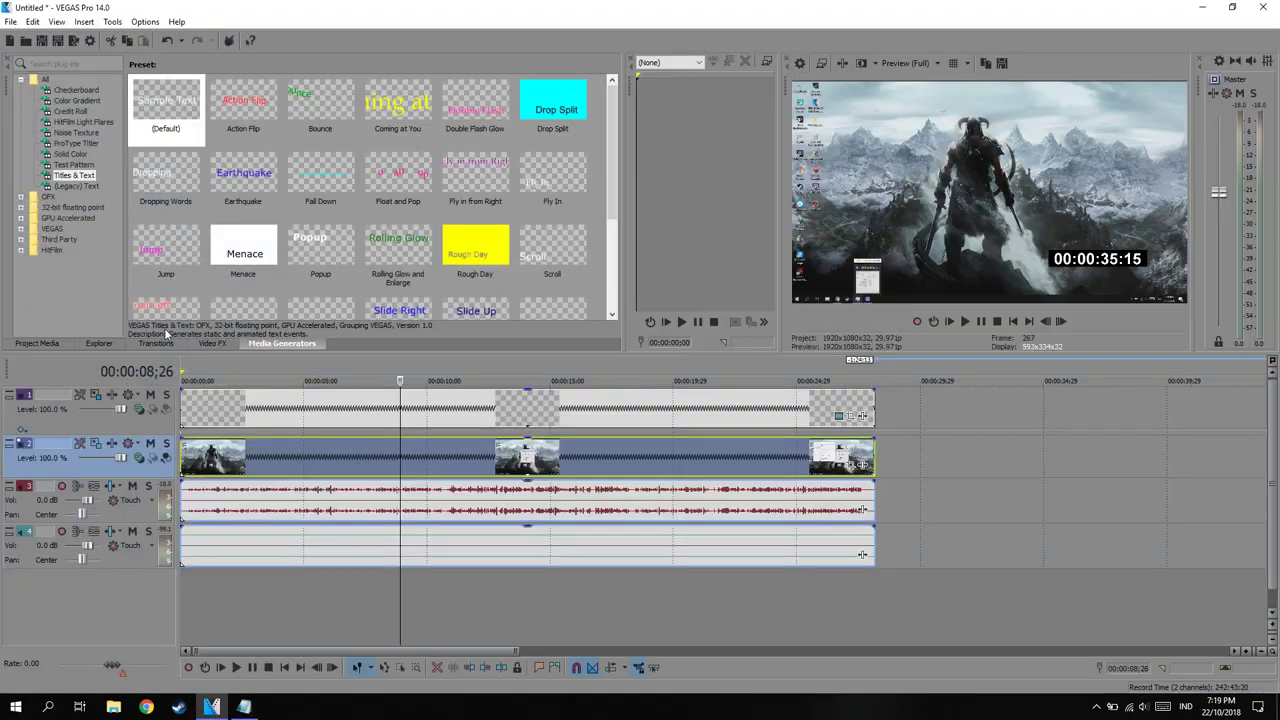
click(497, 468)
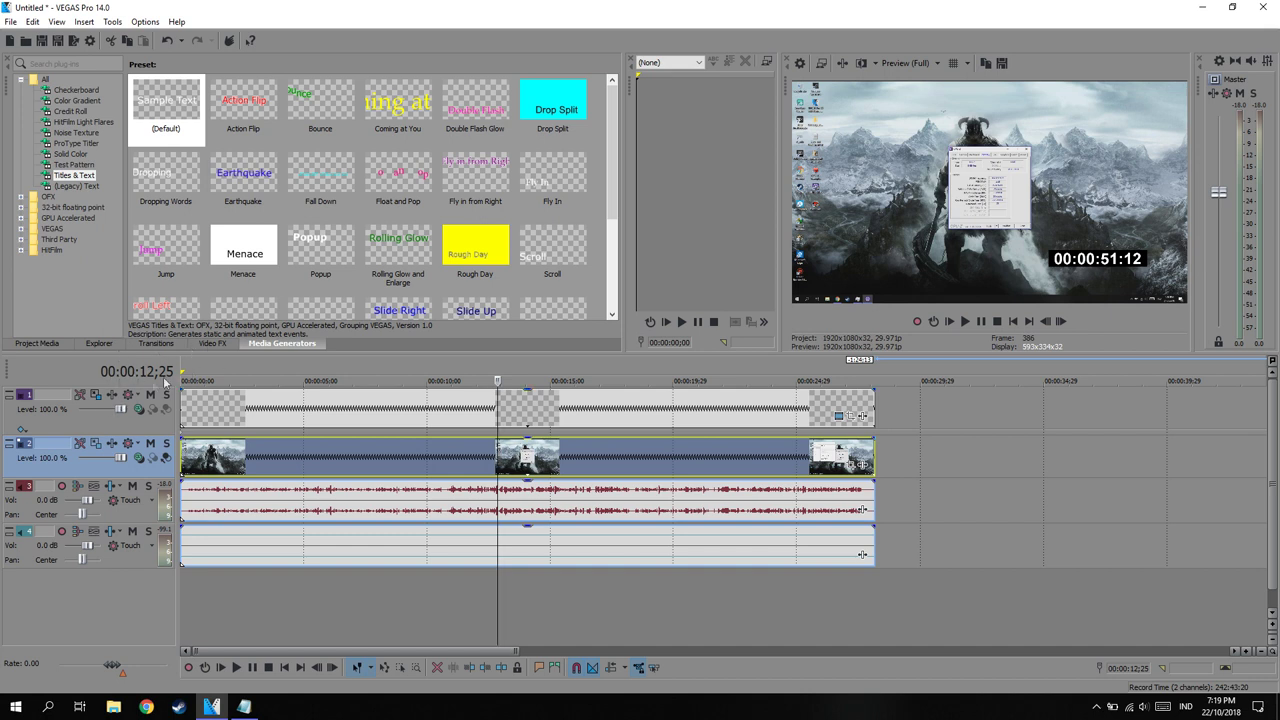
- Switch back to Notepad and enter the timing 00:00:12,250 --> 00:00:15,250 with the text "lu wibu ya?" on the line below
click(245, 710)
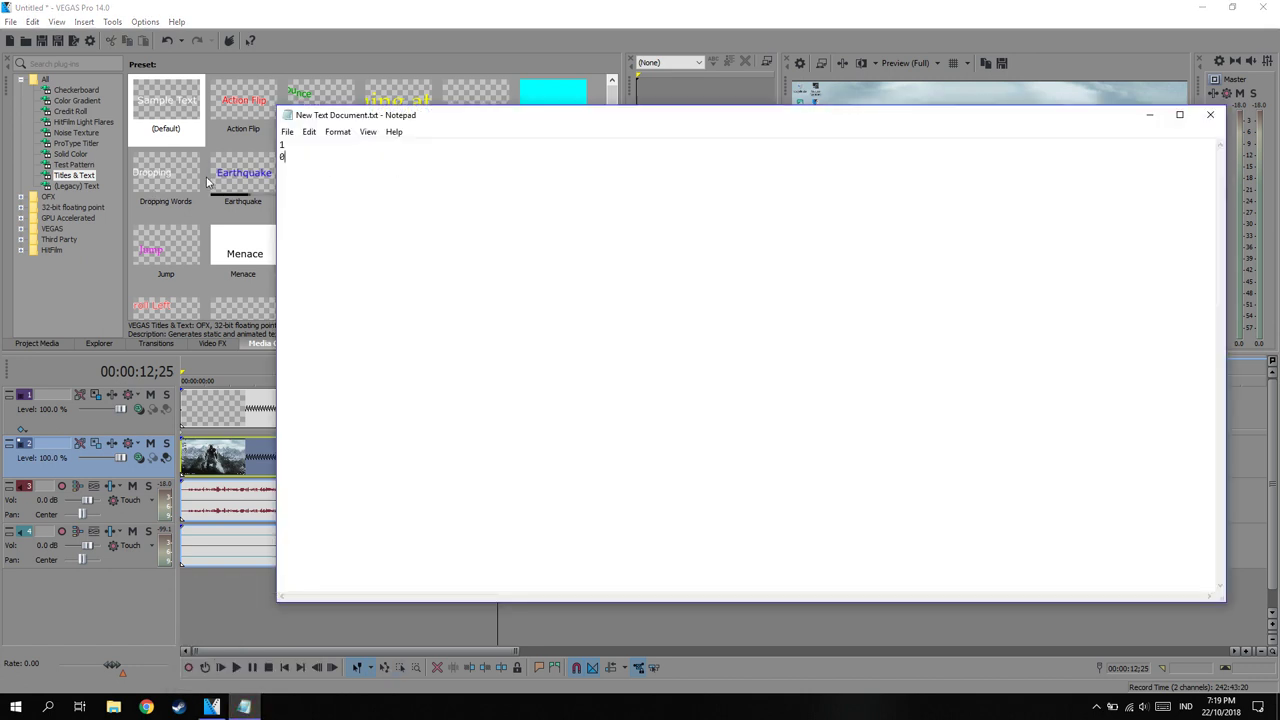
text(00:00:12,250 --> 00:00:15,250:125,250)
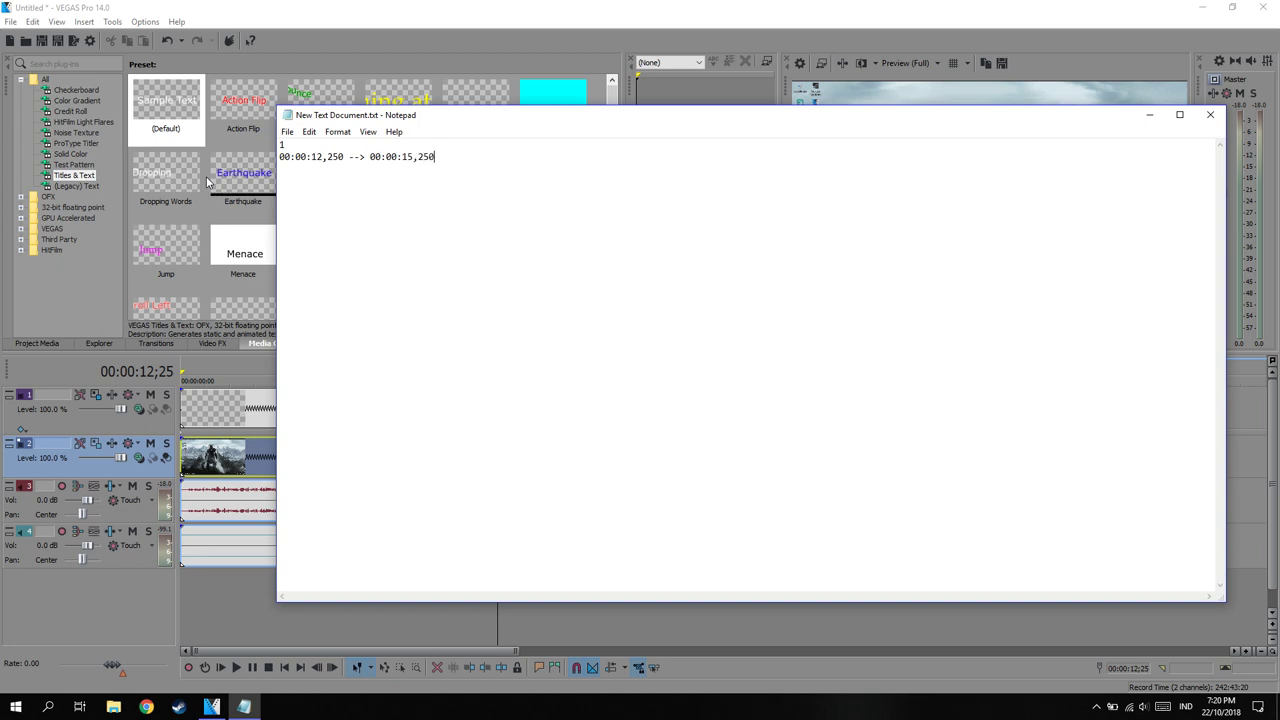
key(Return)
text(lu wibu ya)
- Copy the first subtitle block, paste it below after a blank line, and renumber the copy as 2
click(380, 169)
drag(380, 169, 250, 150)
key(ctrl+c)
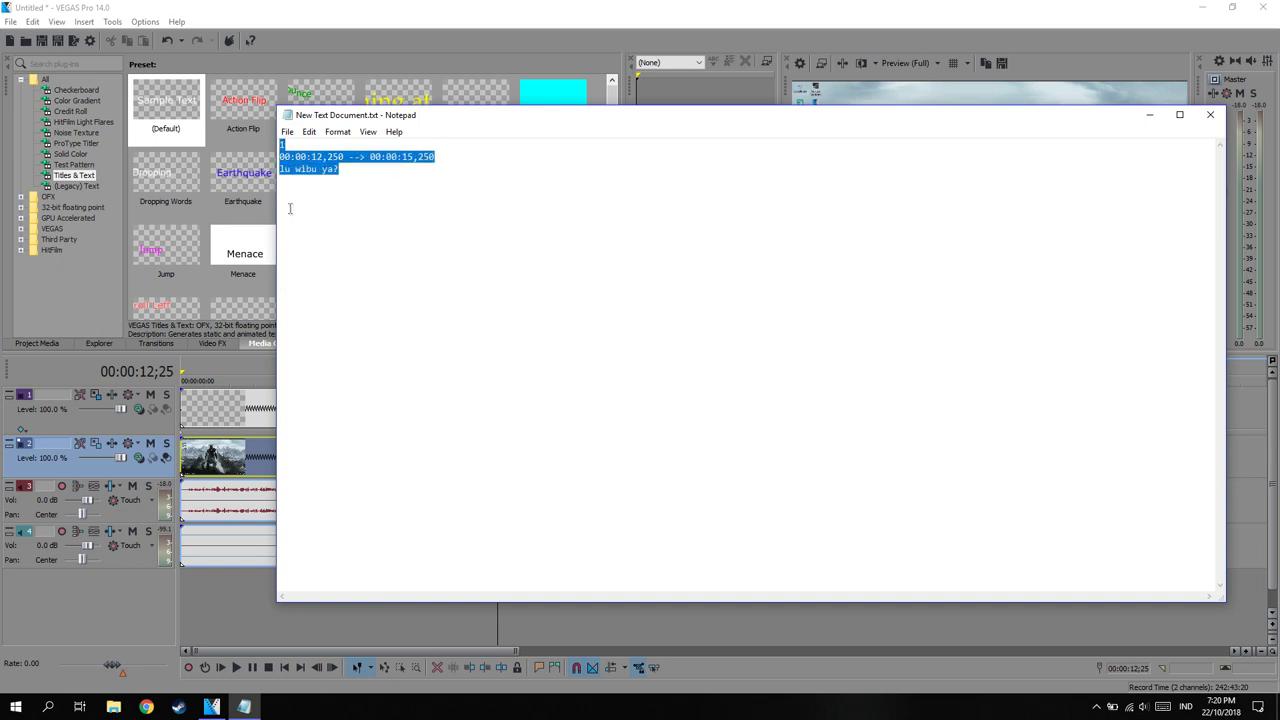
click(290, 208)
click(354, 170)
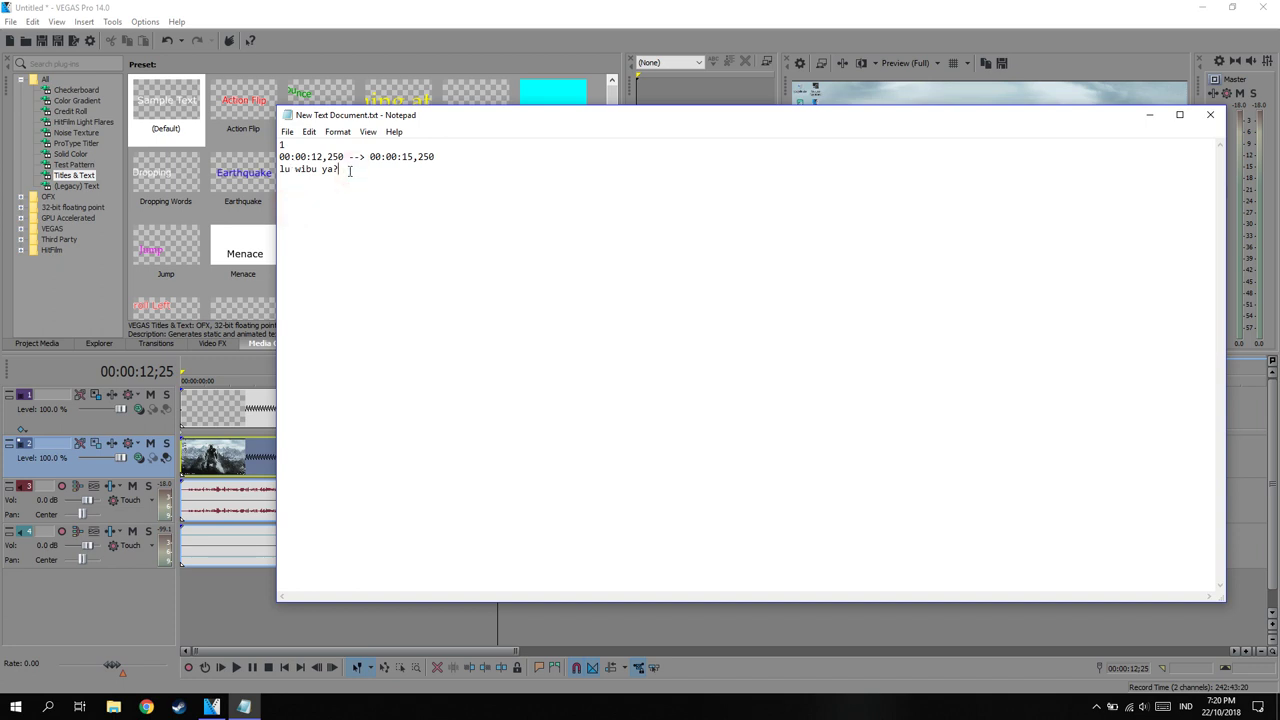
key(Return)
key(ctrl+v)
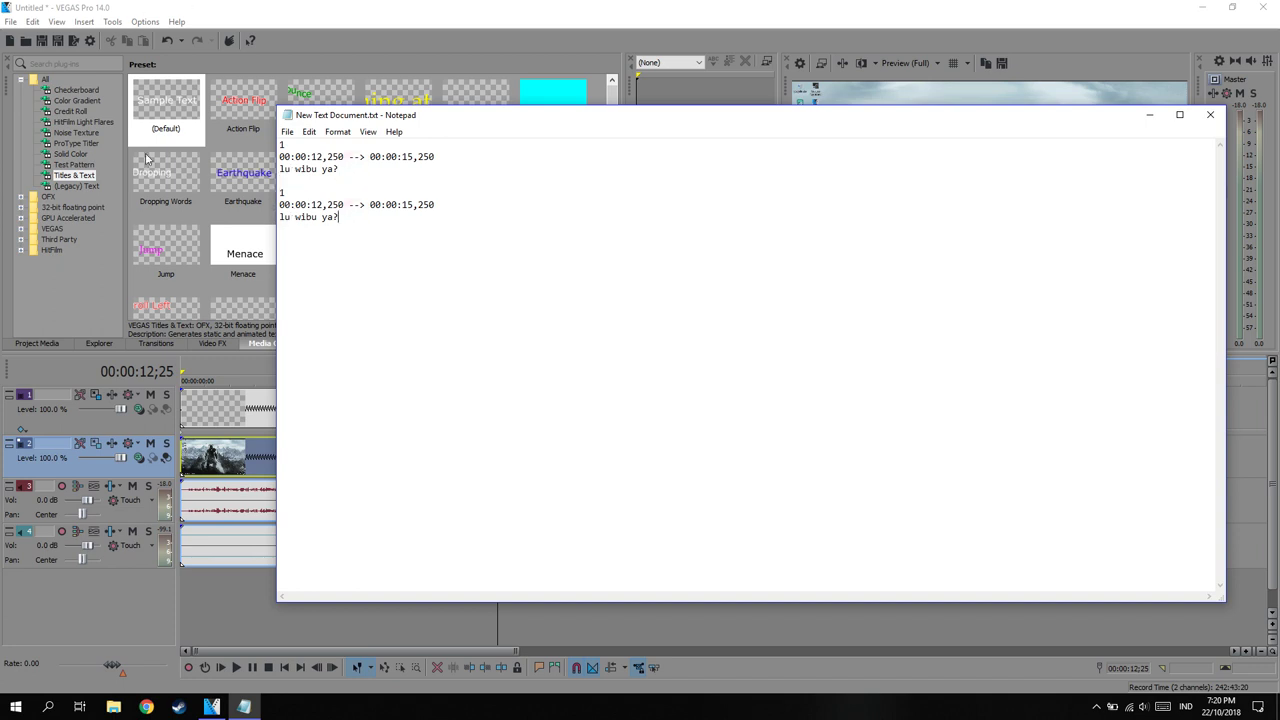
double_click(282, 192)
text(2)
- Paste another copy of the block after a blank line below subtitle 2 and number it 3
click(362, 216)
key(Return)
key(Return)
key(ctrl+v)
double_click(283, 241)
text(3)
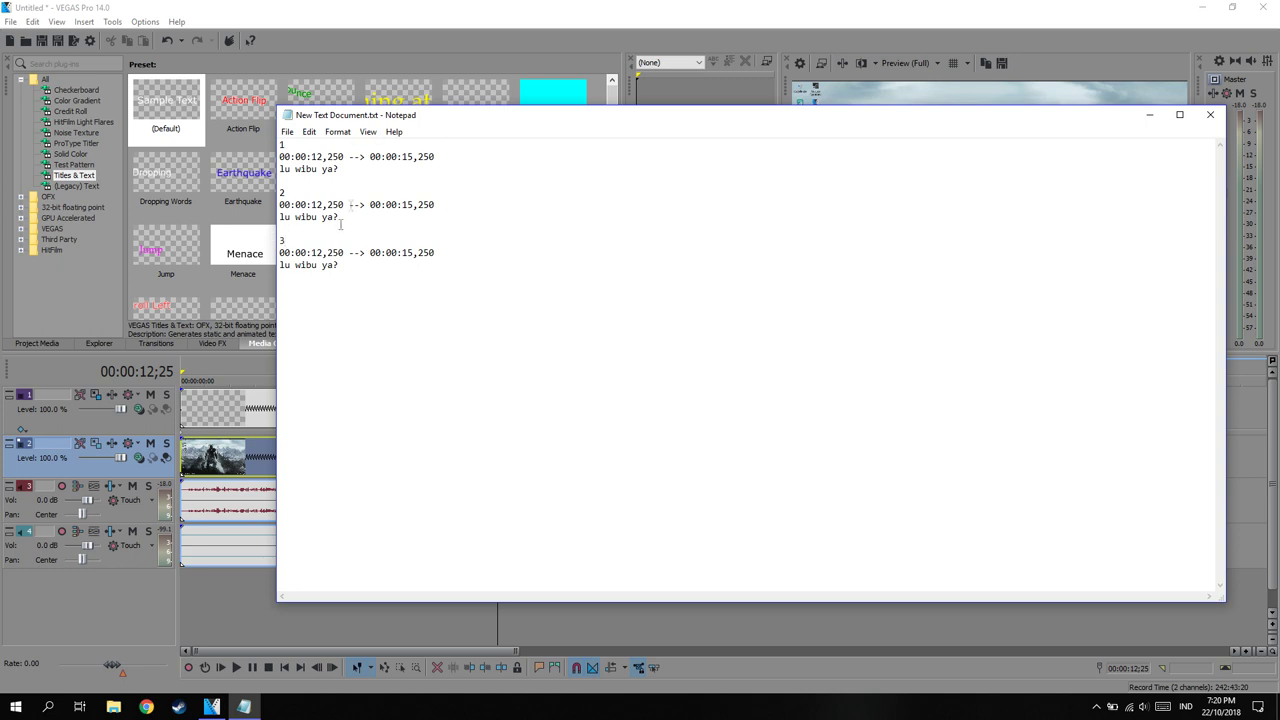
drag(370, 204, 434, 204)
click(446, 200)
drag(280, 204, 343, 204)
drag(446, 204, 280, 204)
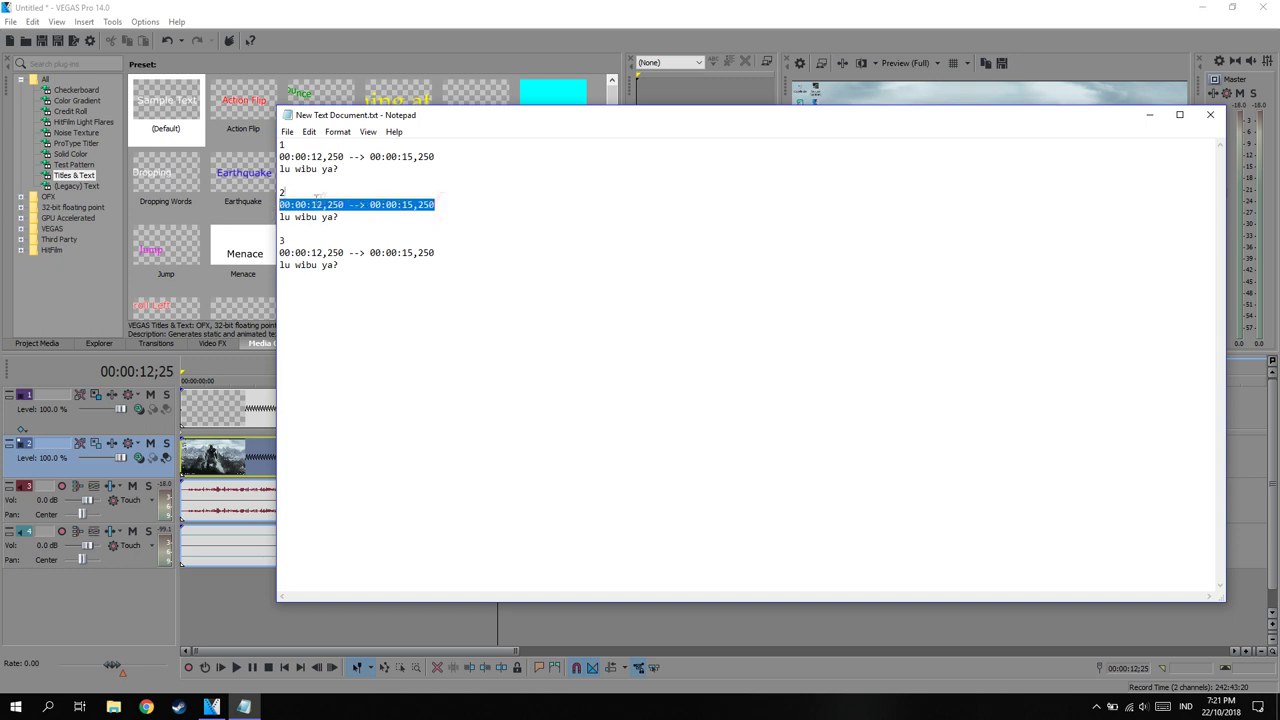
- Add subtitle number 4 with the timing 00:00:17,250 -->00:00:19,250, reusing the end timestamp copied from subtitle 3
click(347, 273)
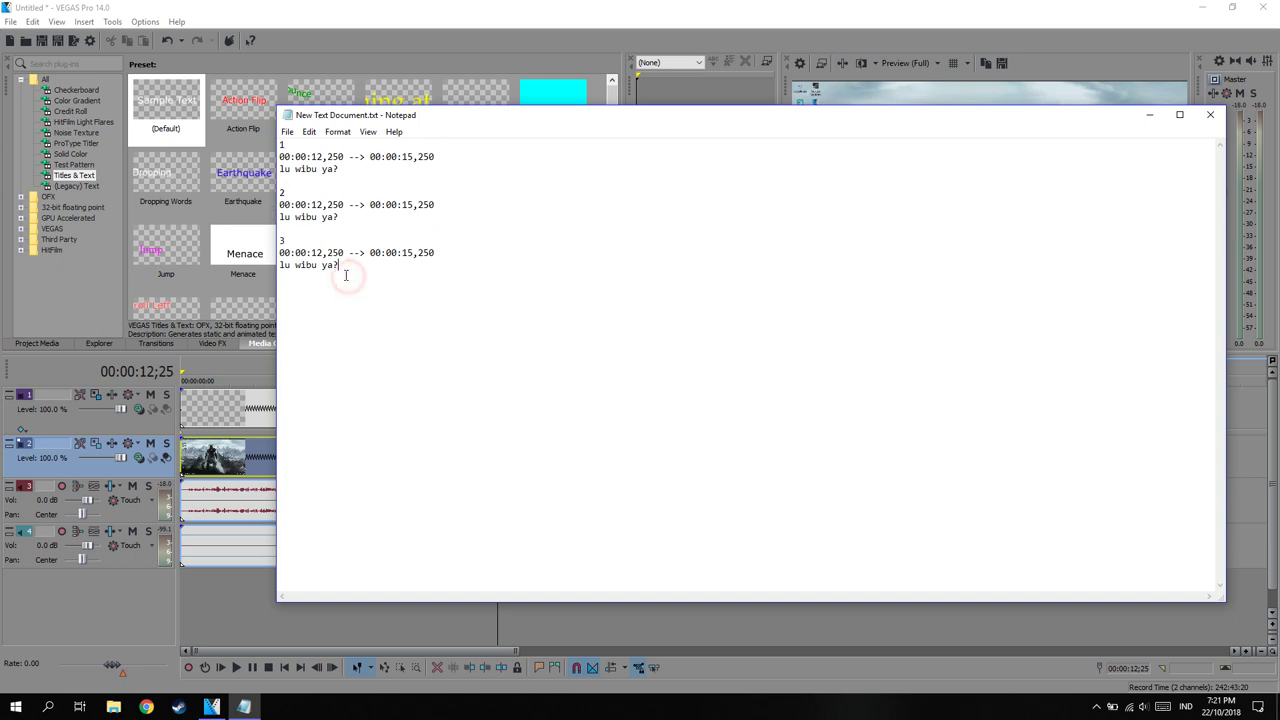
text(4)
drag(371, 253, 449, 256)
key(ctrl+c)
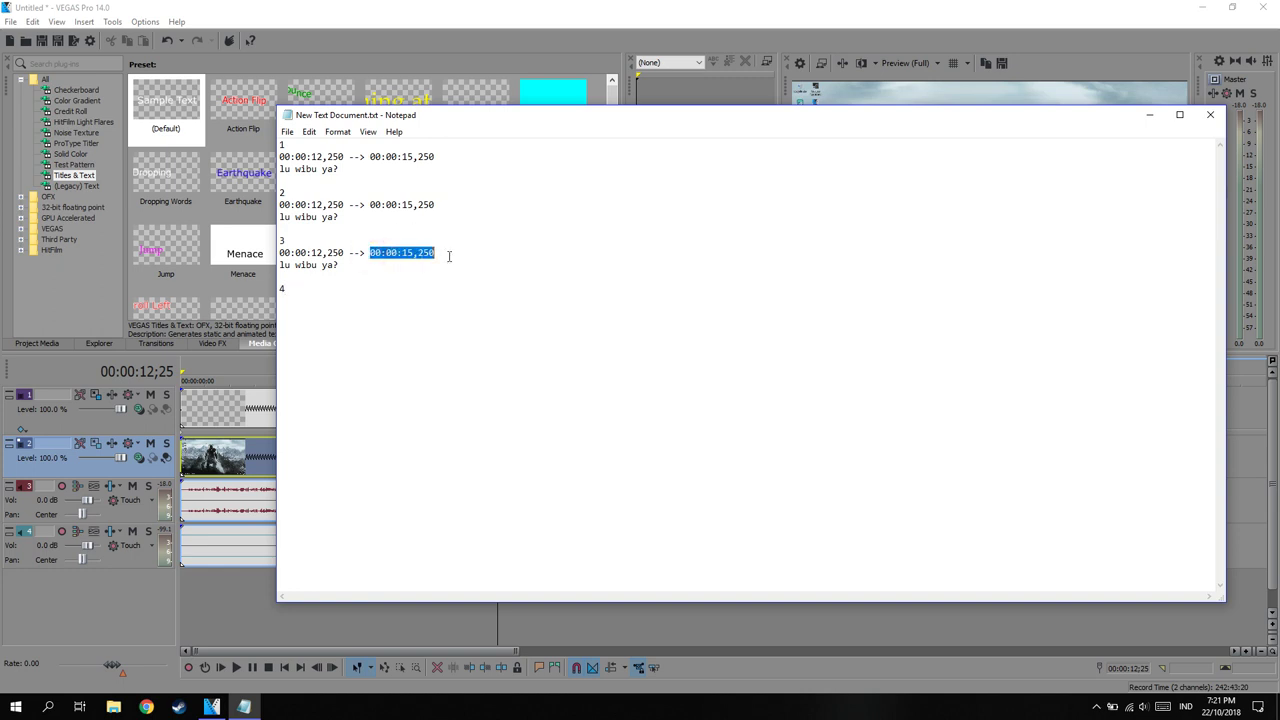
click(285, 300)
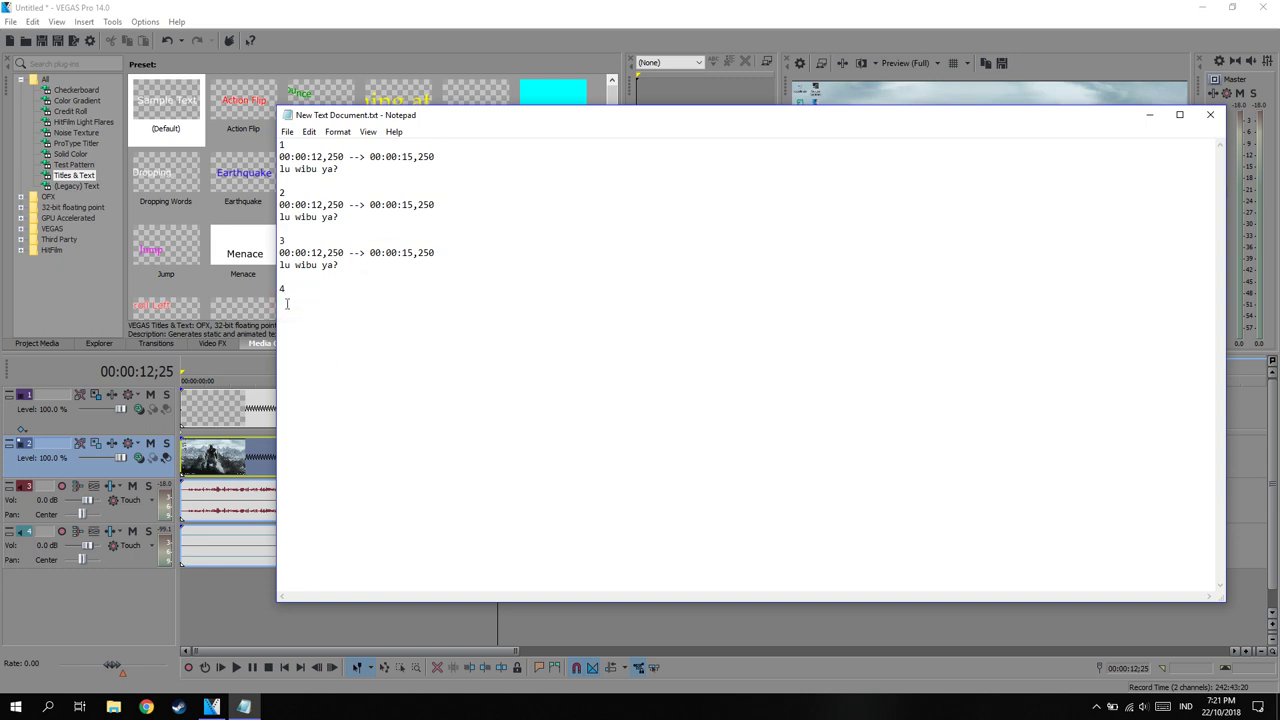
key(ctrl+v)
double_click(320, 301)
text(7)
key(ctrl+v)
click(407, 300)
drag(407, 300, 402, 300)
text(9)
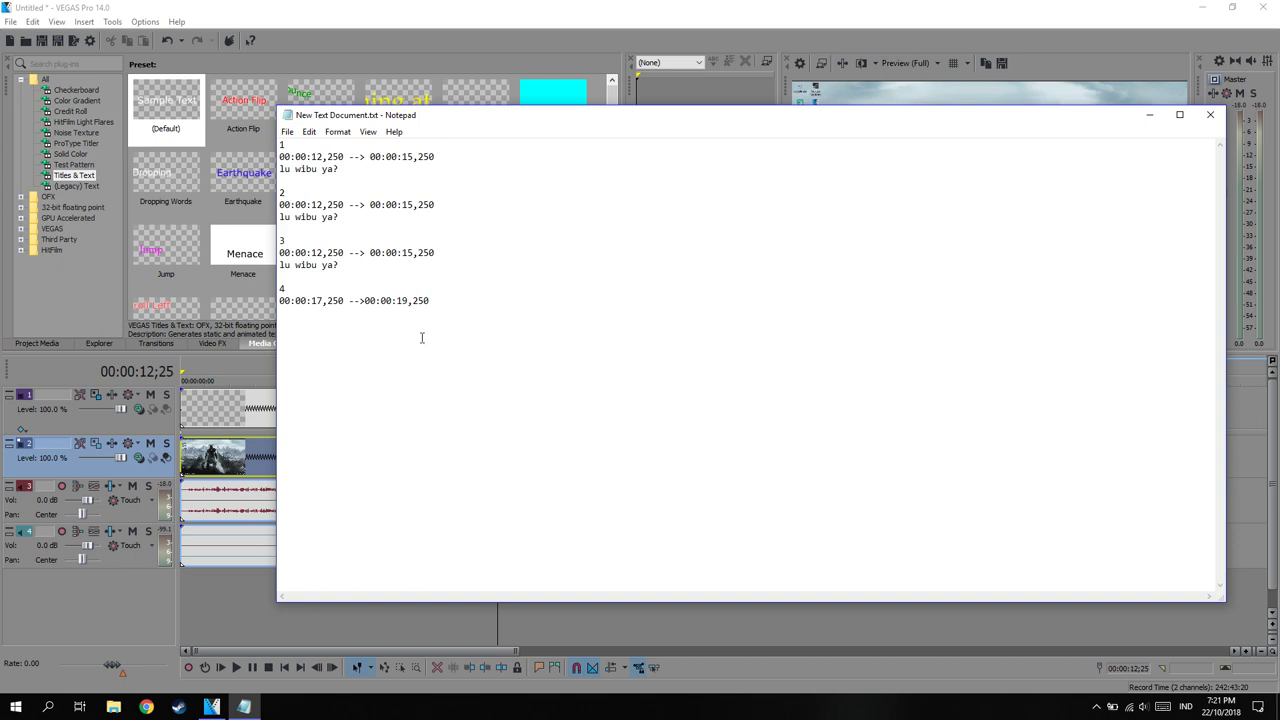
- Enter "sadsadsadsa" as the text of subtitle 4 on the line below its timing
click(313, 316)
click(437, 301)
key(Return)
text(sadsadsadsa)
- Save the document as sub.srt in the Downloads folder with file type All Files, and close it
click(287, 132)
click(335, 191)
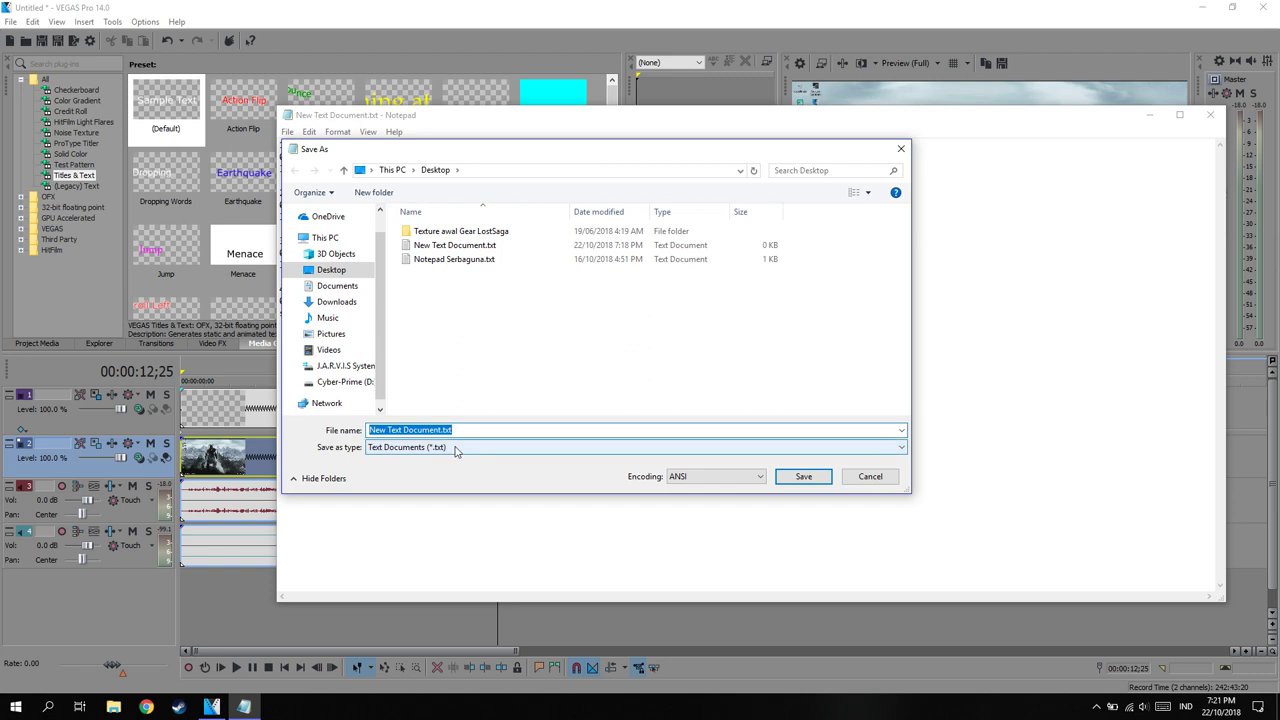
click(455, 449)
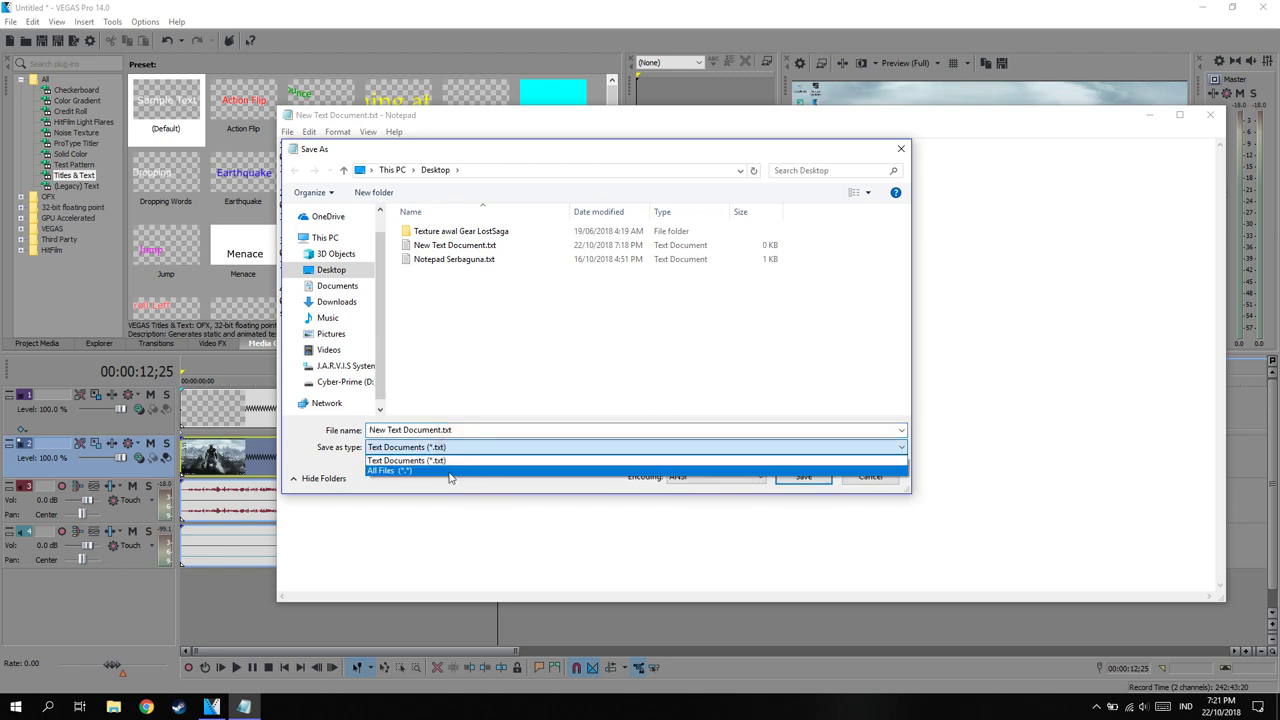
click(449, 472)
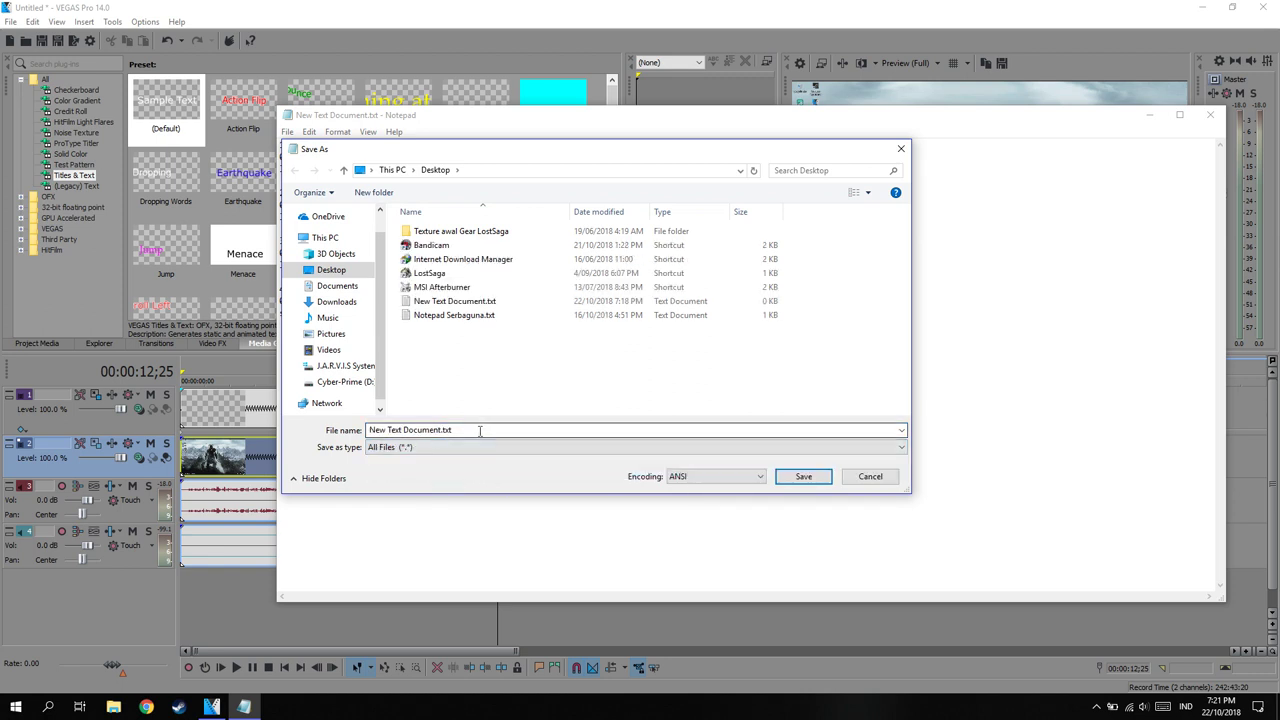
click(345, 381)
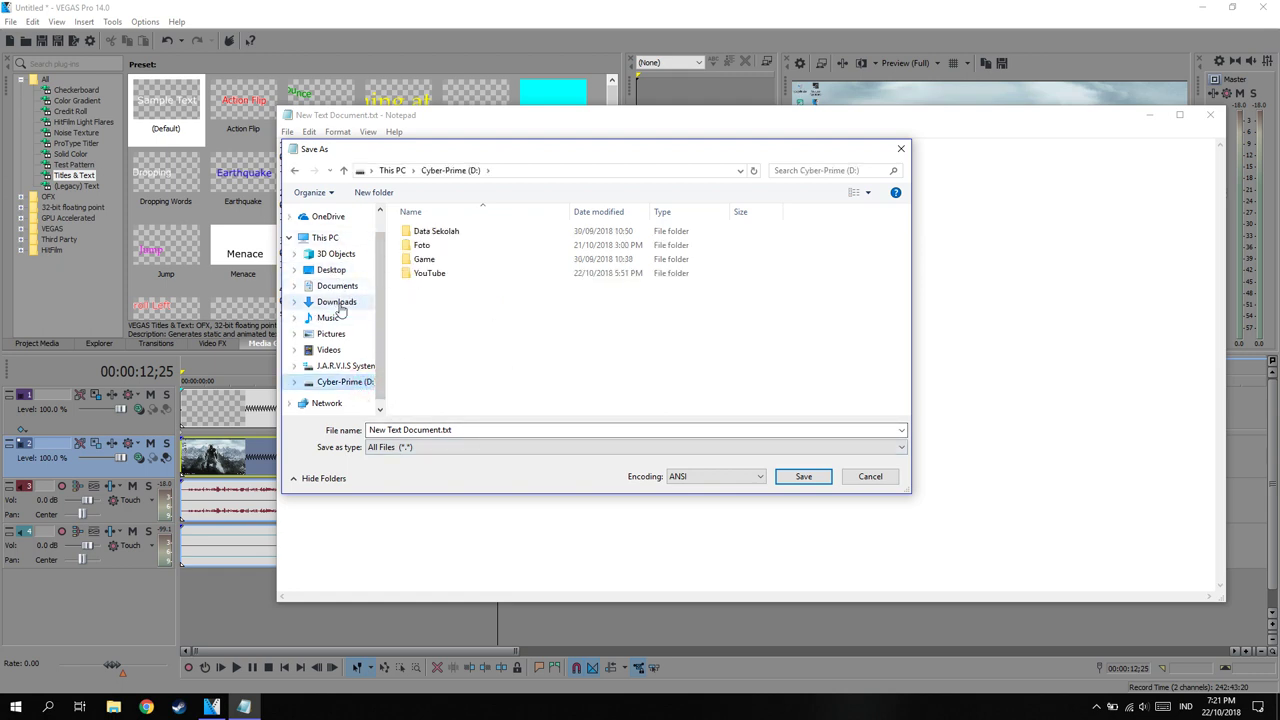
click(338, 302)
click(350, 383)
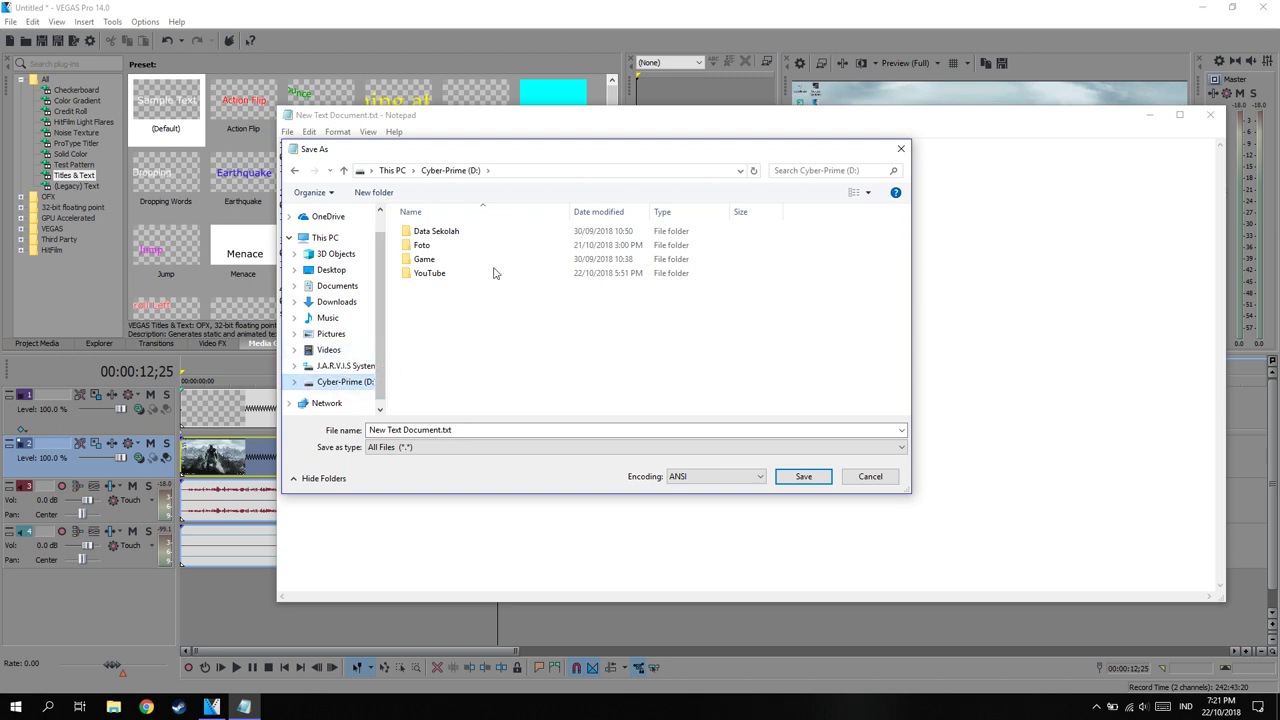
click(338, 302)
click(483, 430)
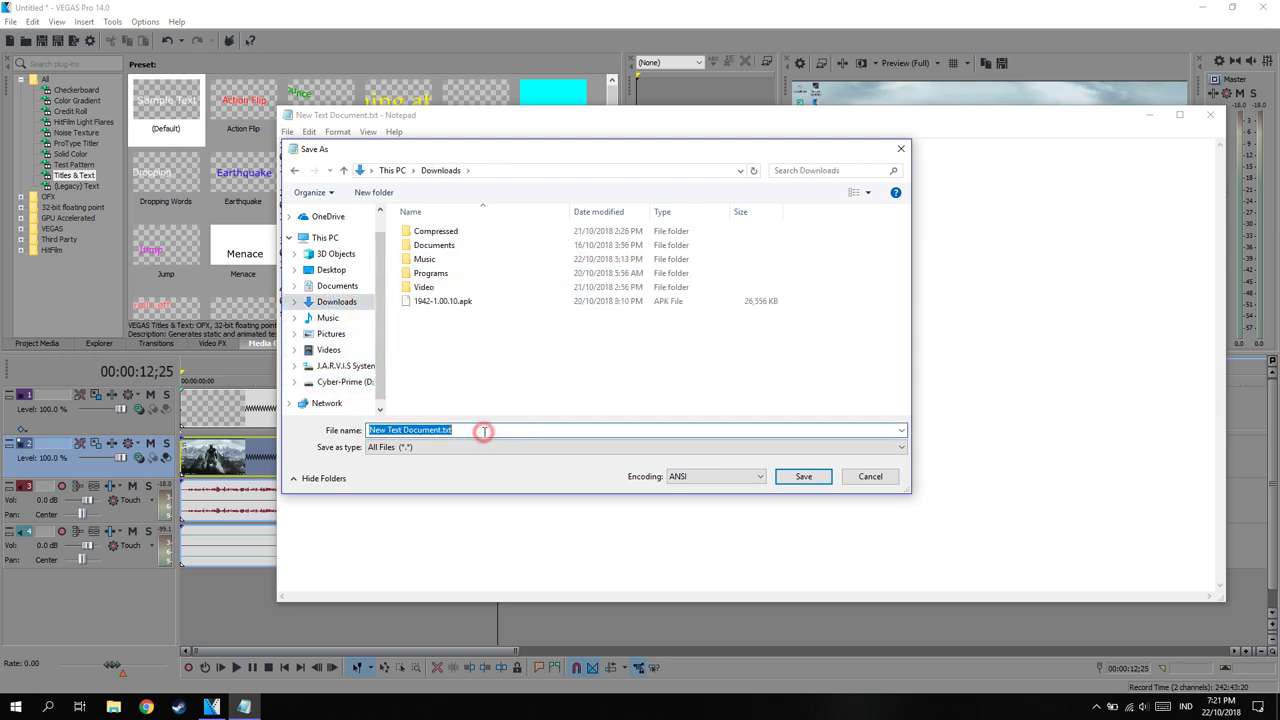
text(sub.srt)
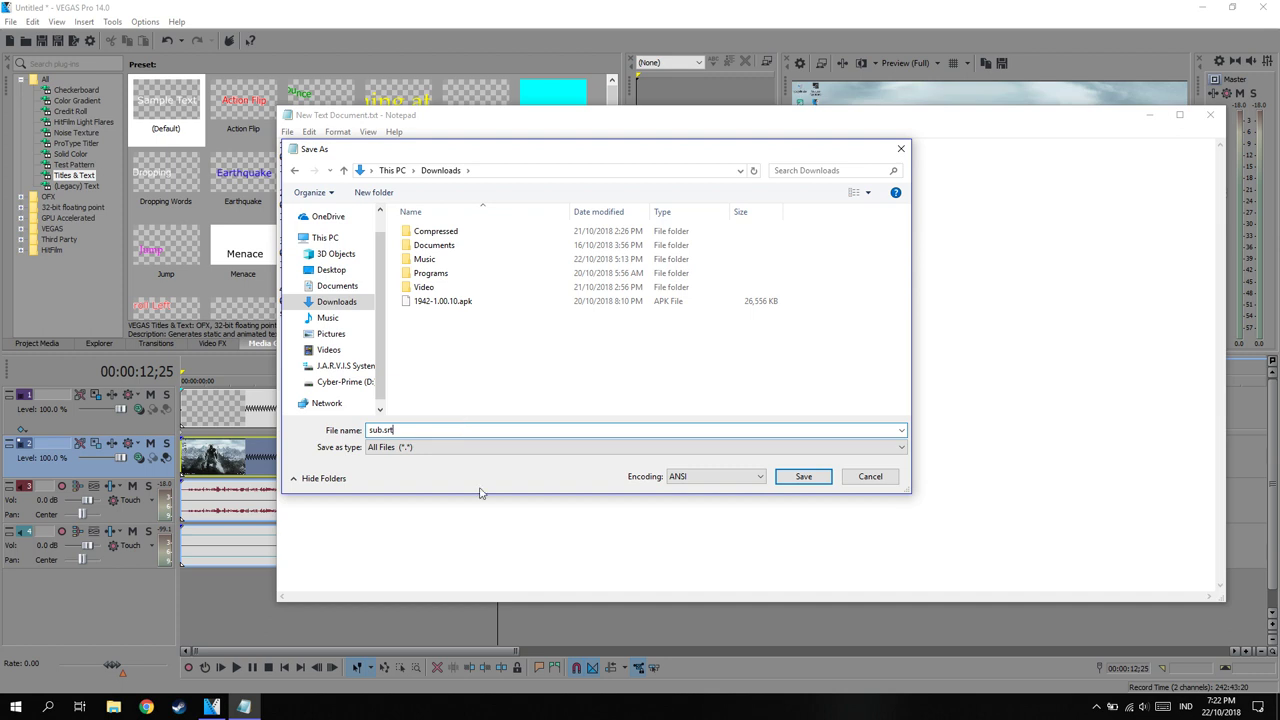
click(811, 482)
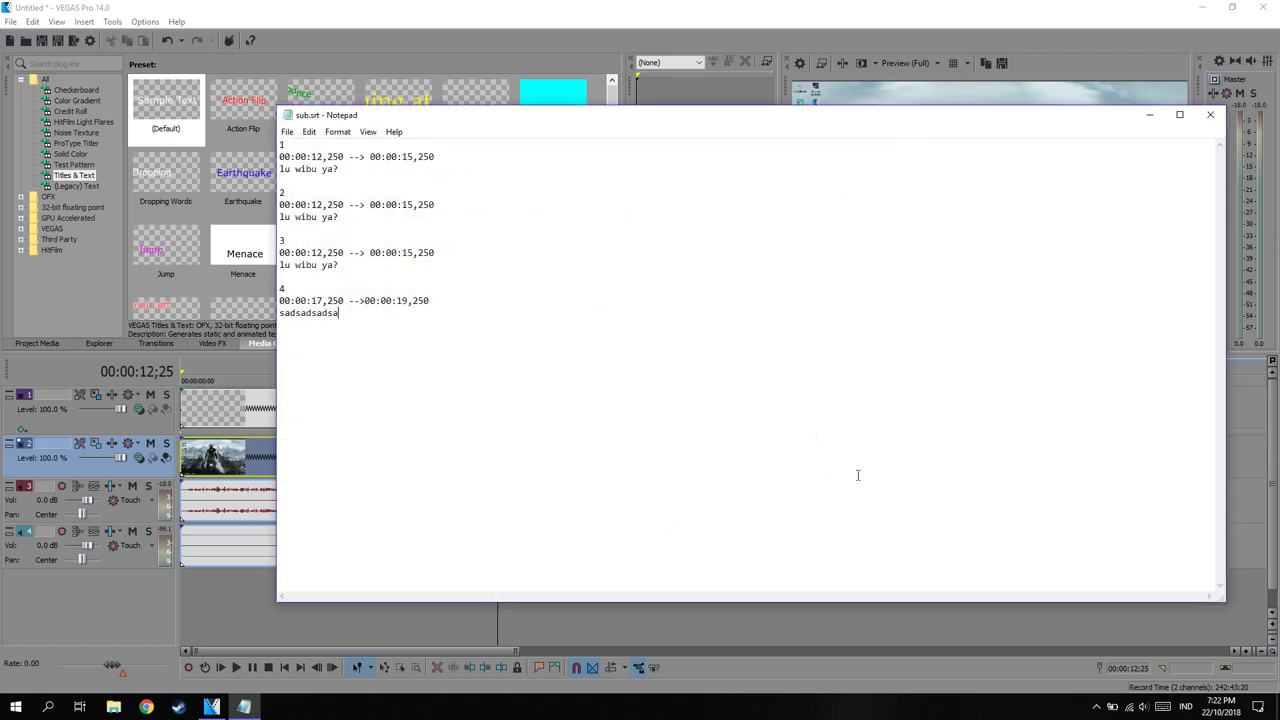
click(1210, 114)
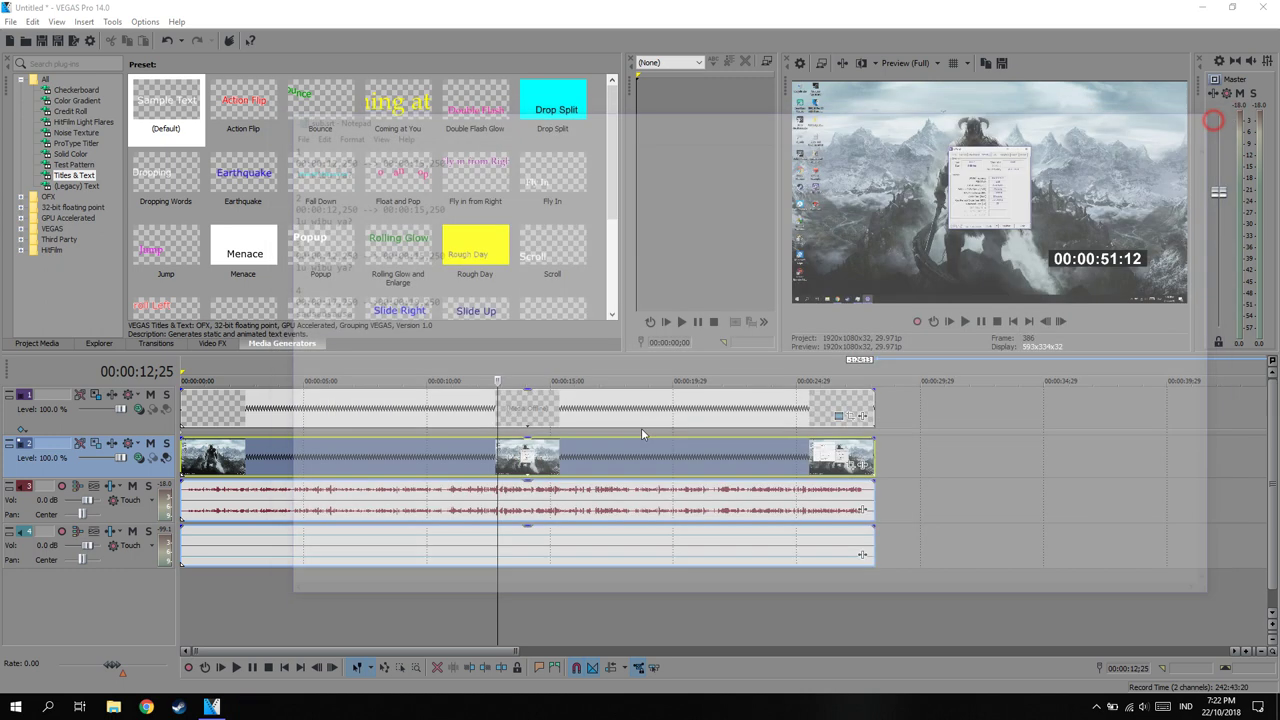
- Open the Downloads folder in File Explorer to check the saved sub.srt file
click(116, 705)
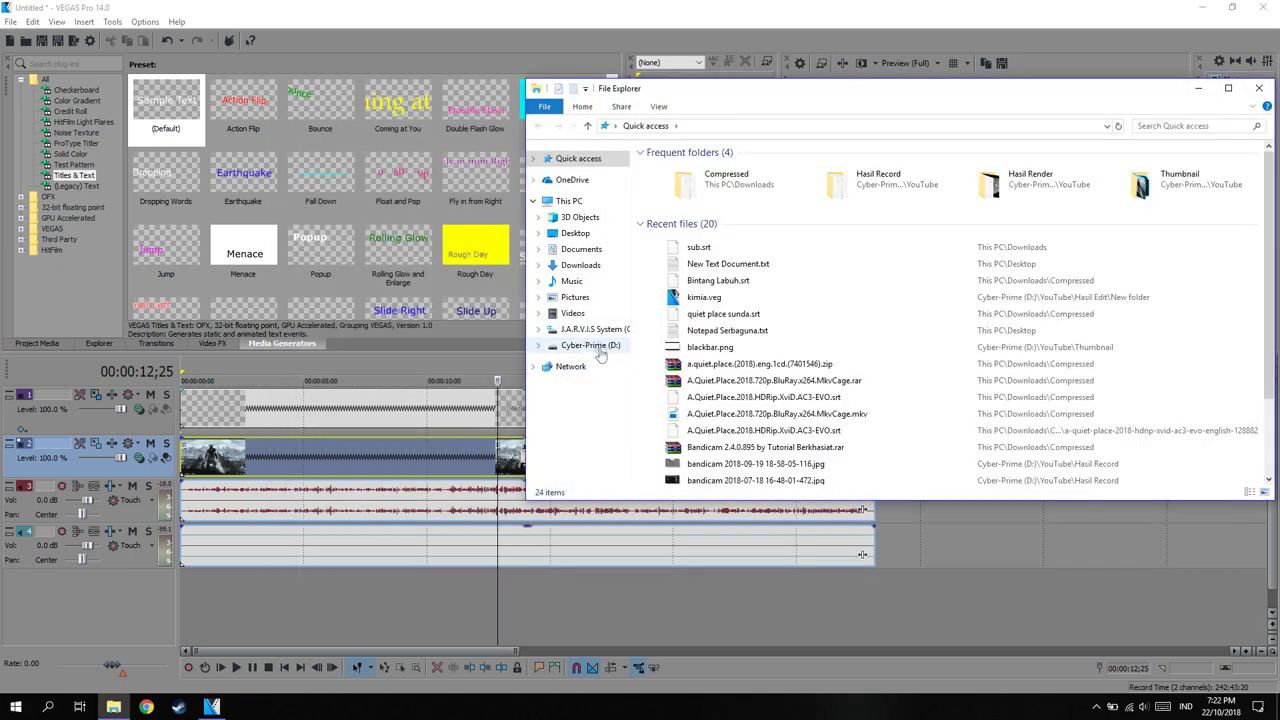
click(580, 265)
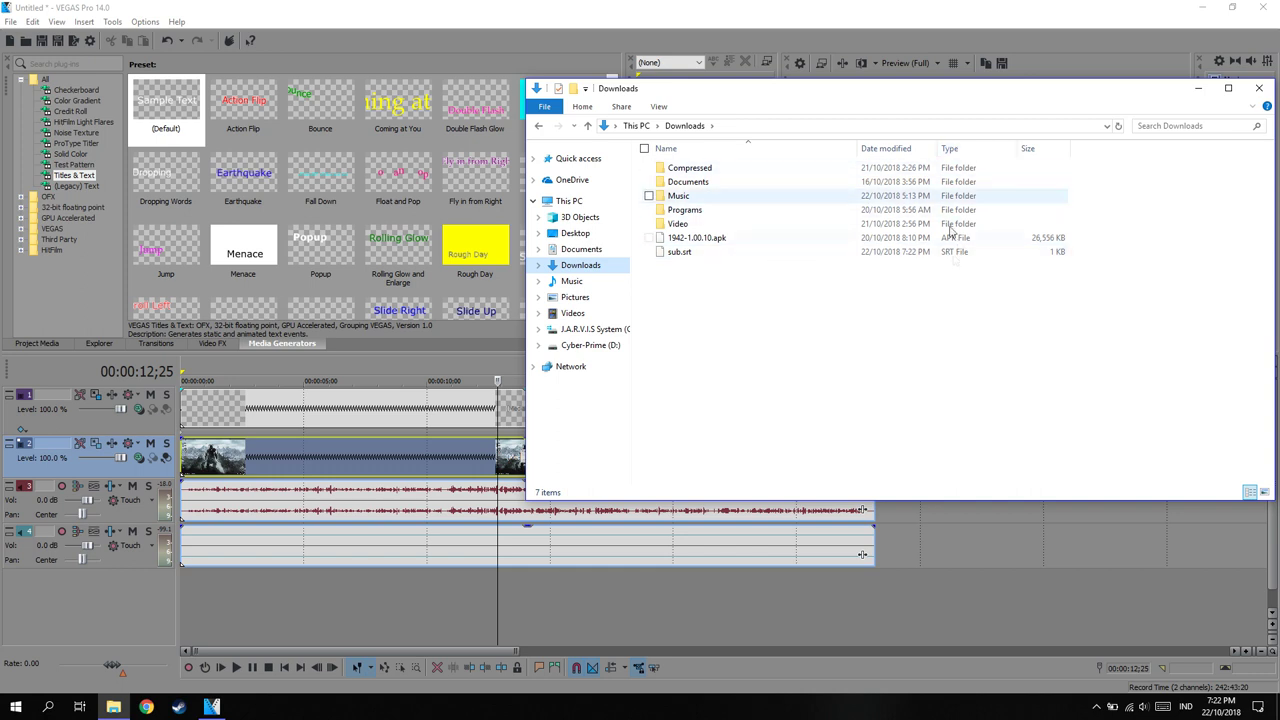
- Open sub.srt from the Downloads folder in Notepad
click(717, 254)
double_click(717, 254)
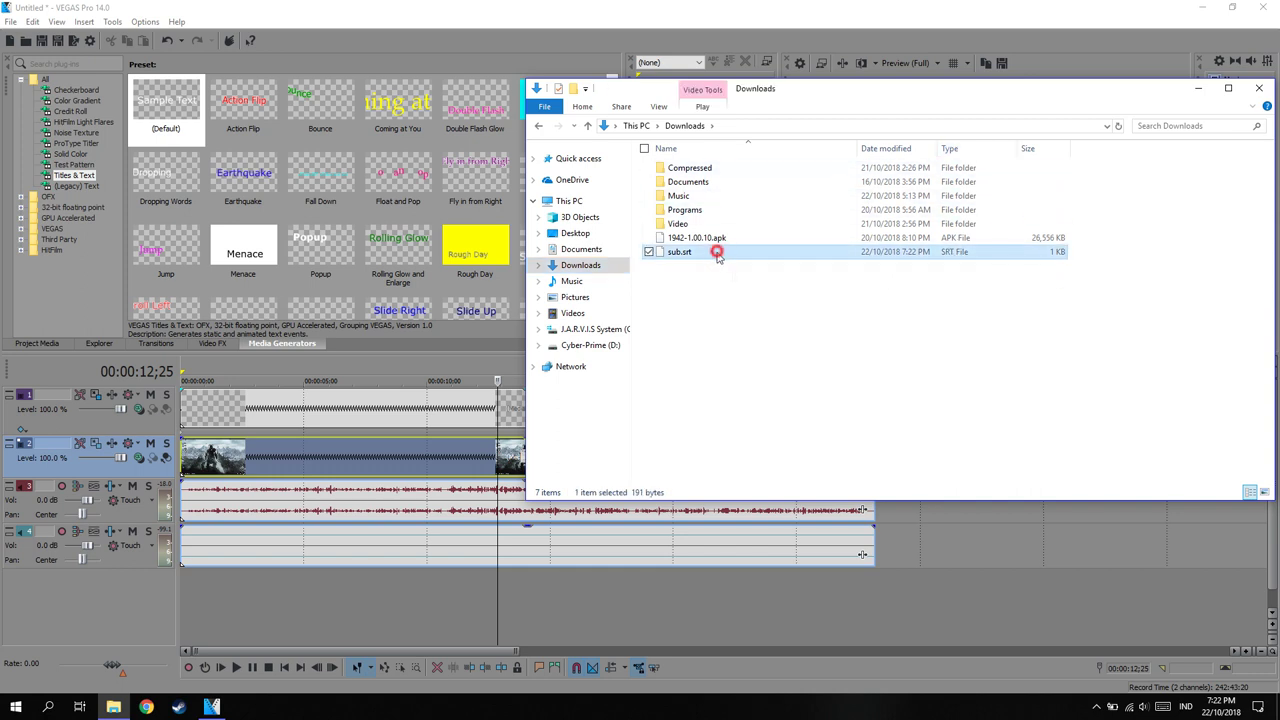
click(643, 267)
click(690, 403)
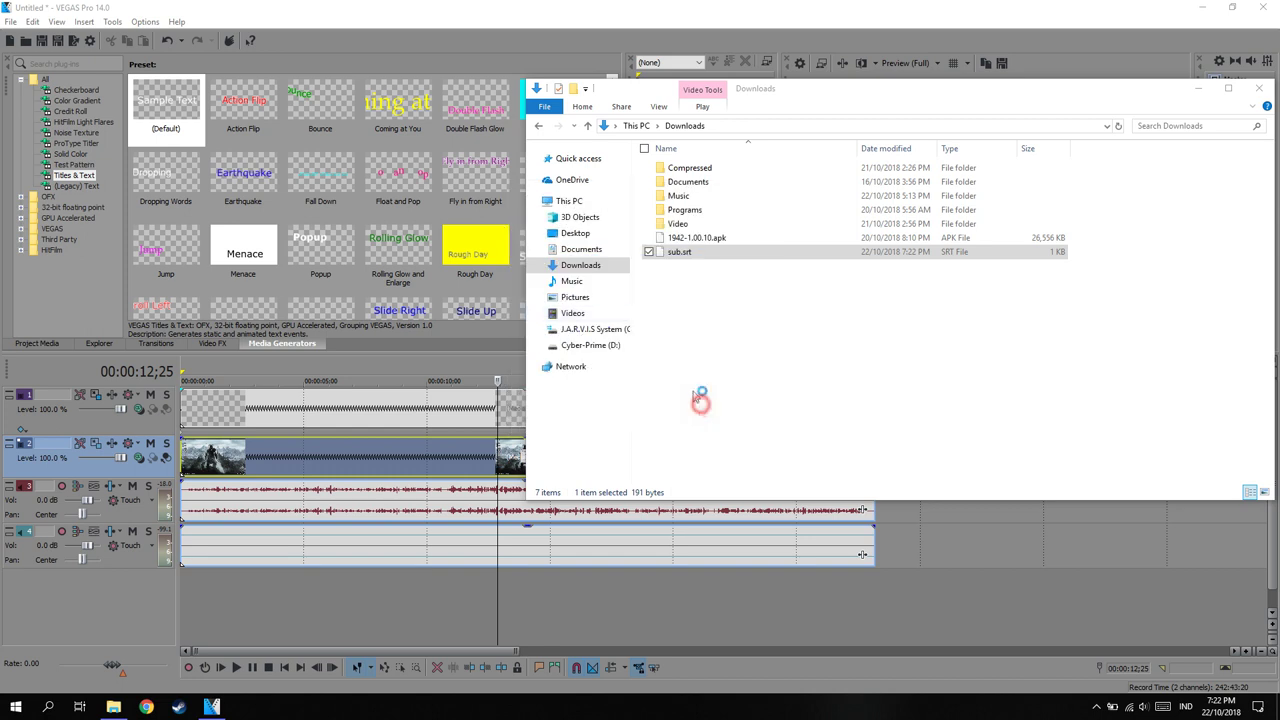
- Save a copy of the subtitle file in the Downloads folder as the text document sub.srt.txt and close it
click(287, 131)
click(339, 190)
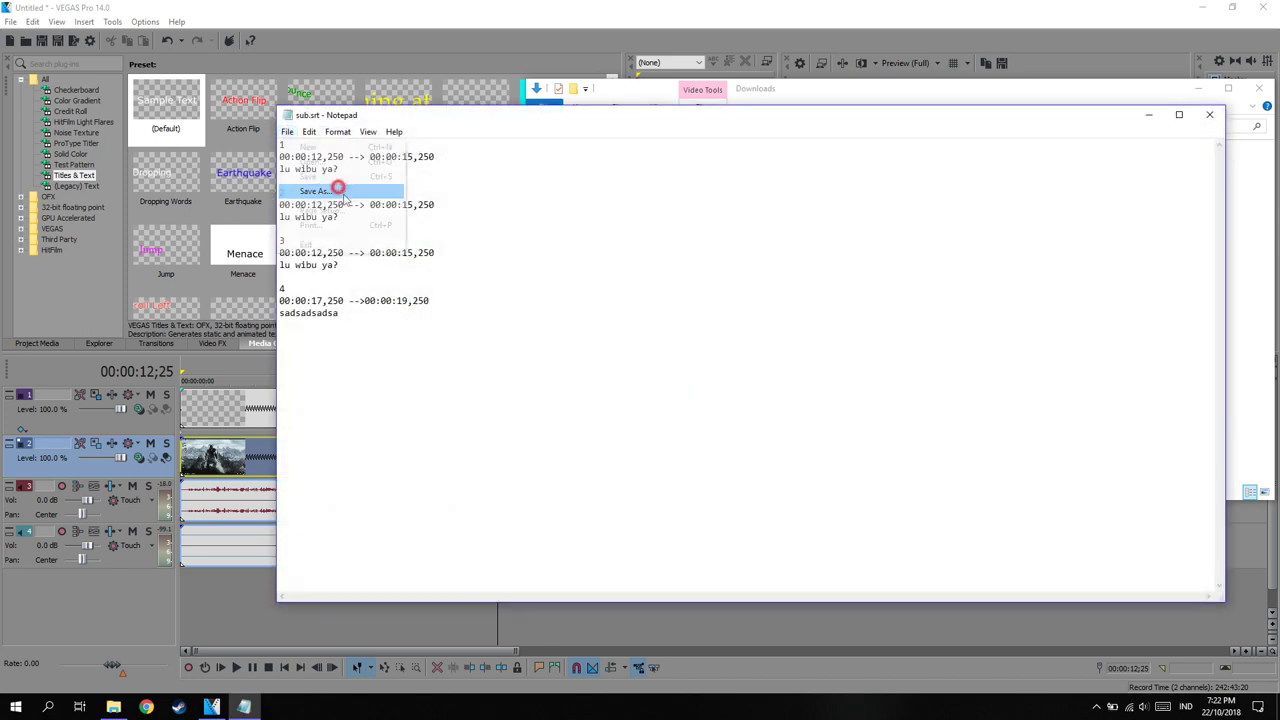
click(422, 452)
click(457, 464)
click(404, 430)
double_click(404, 430)
click(803, 476)
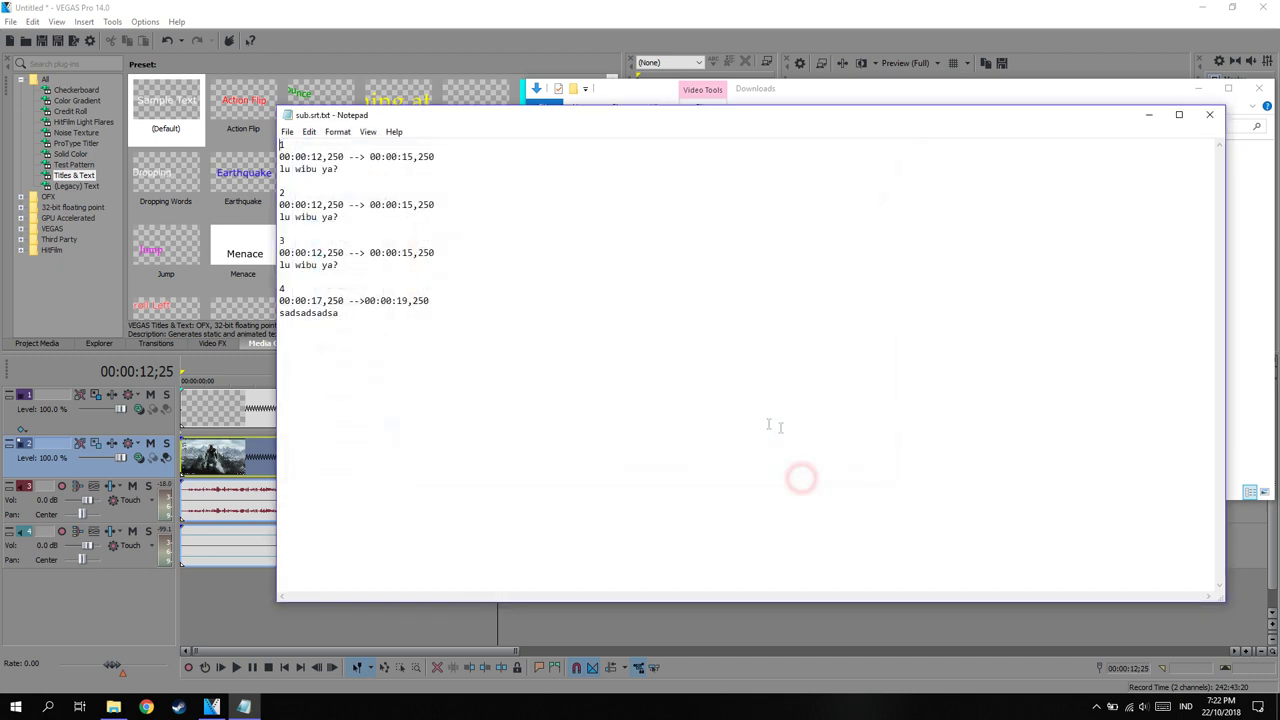
click(1207, 115)
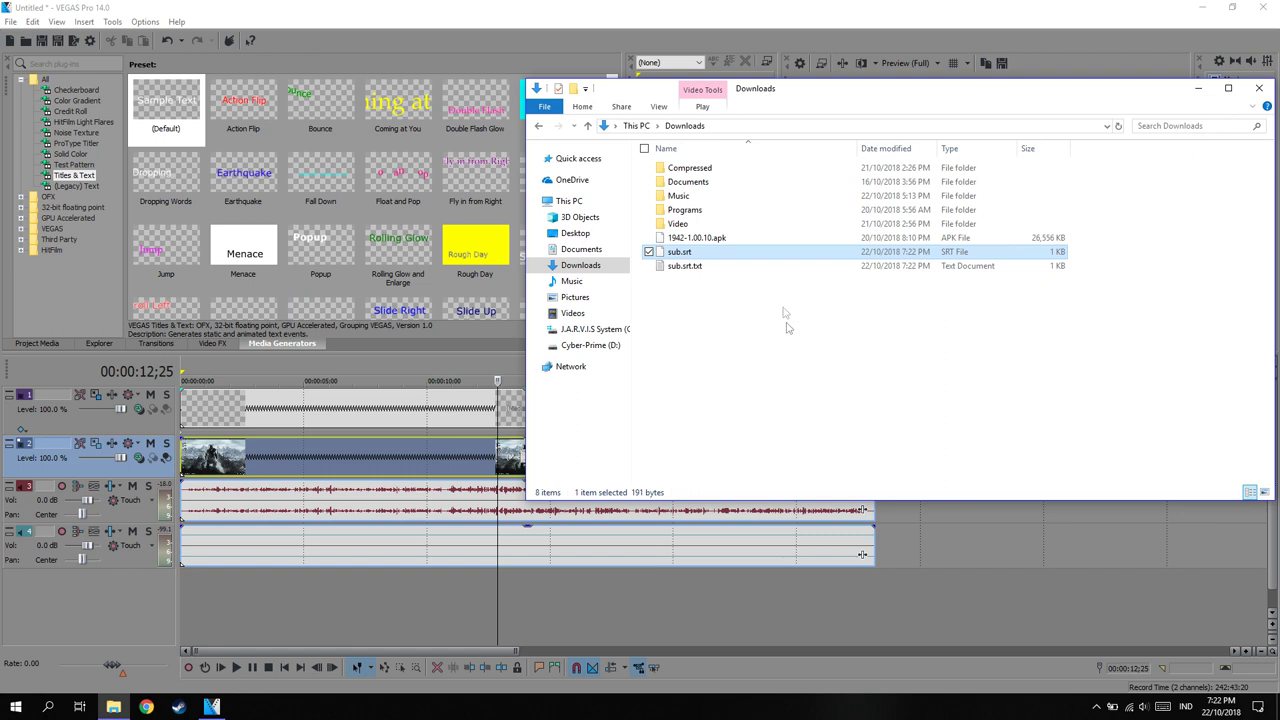
- Rename sub.srt.txt to sub.srt by removing the .txt extension, and accept the extension change
click(700, 267)
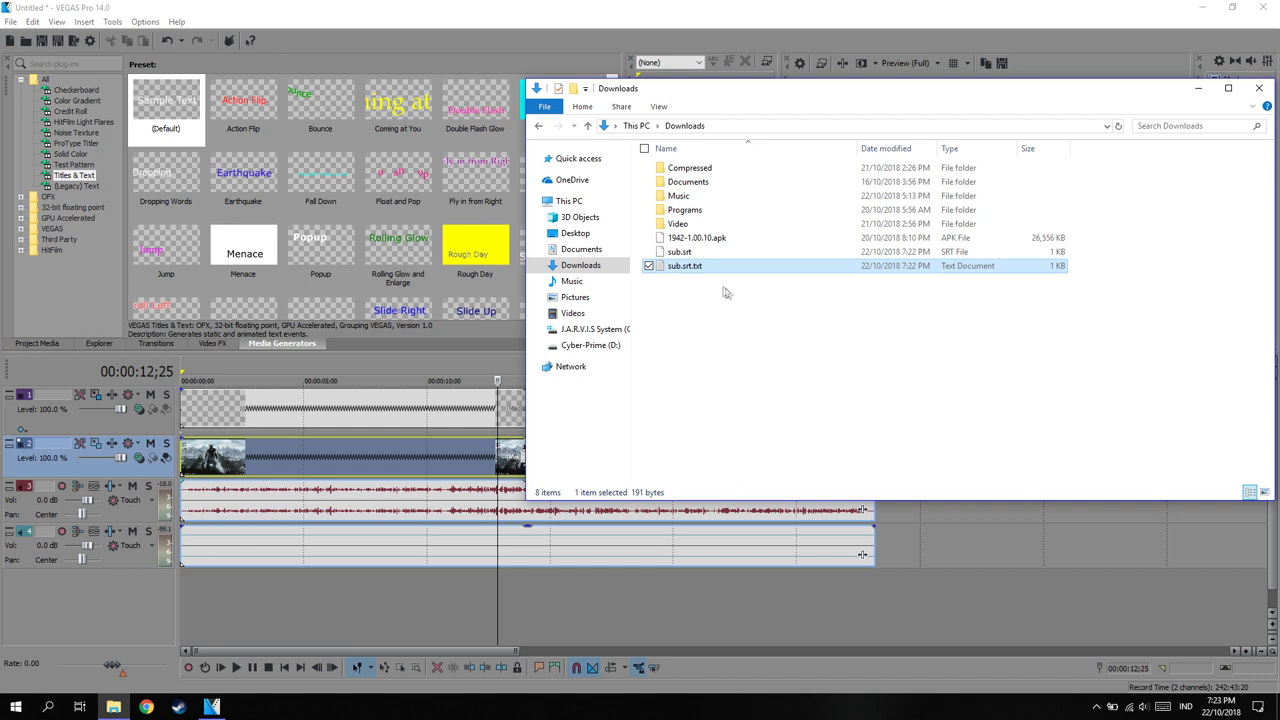
right_click(702, 266)
click(790, 598)
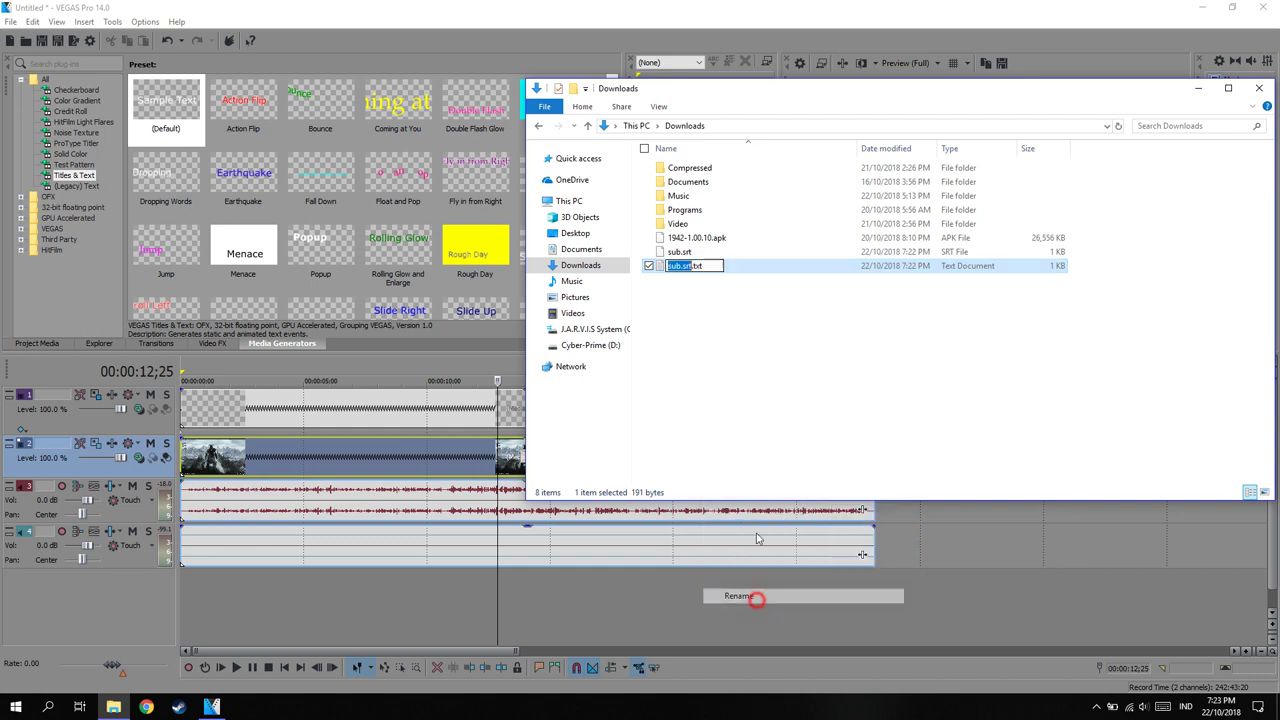
click(712, 266)
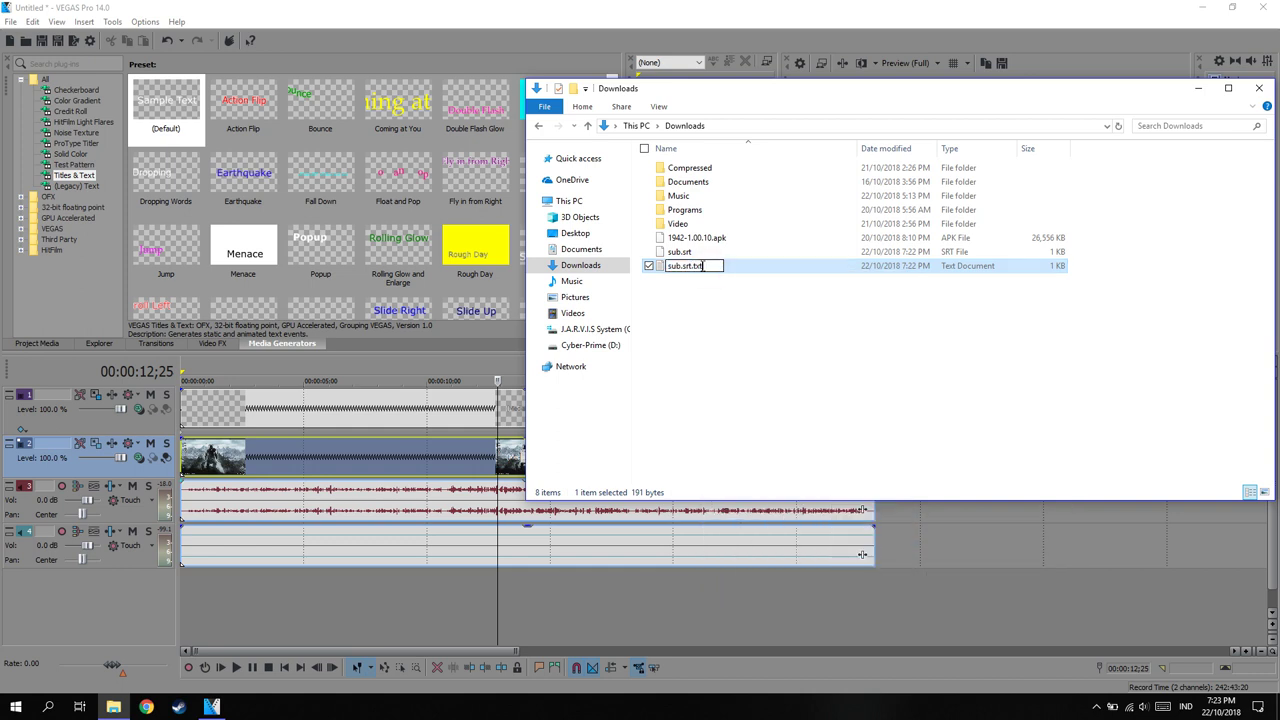
key(Return)
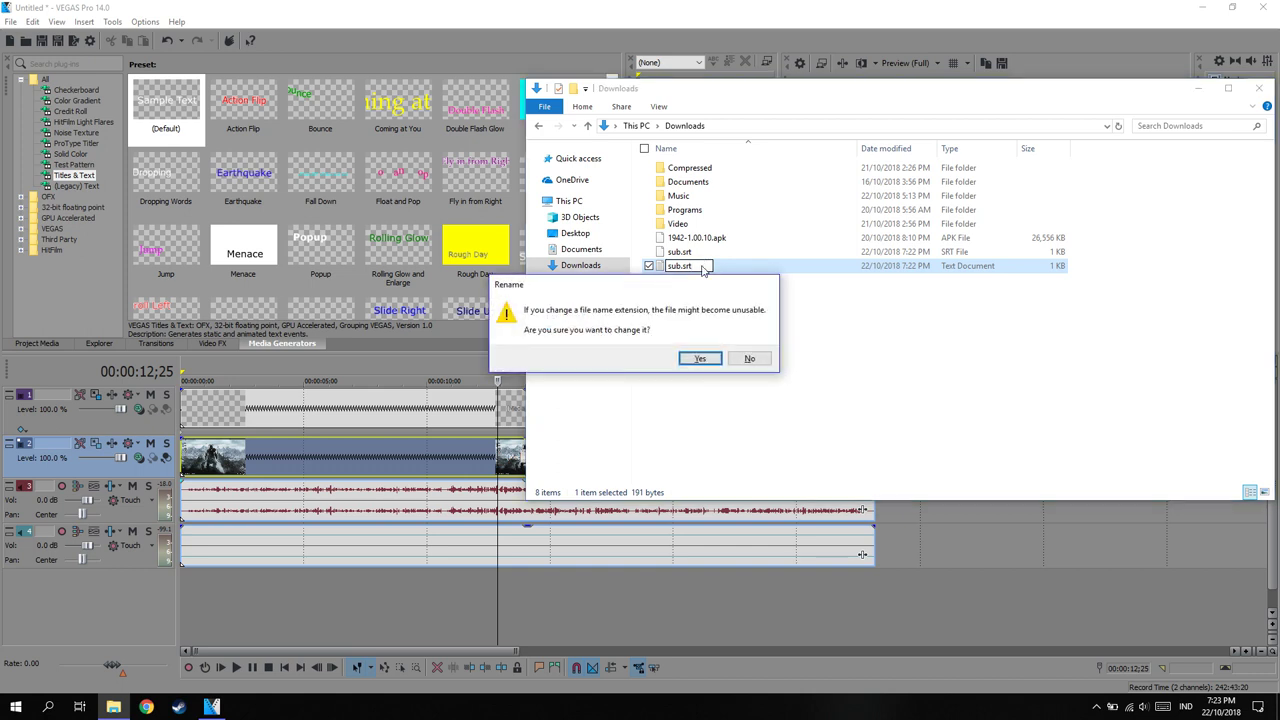
click(704, 359)
click(930, 339)
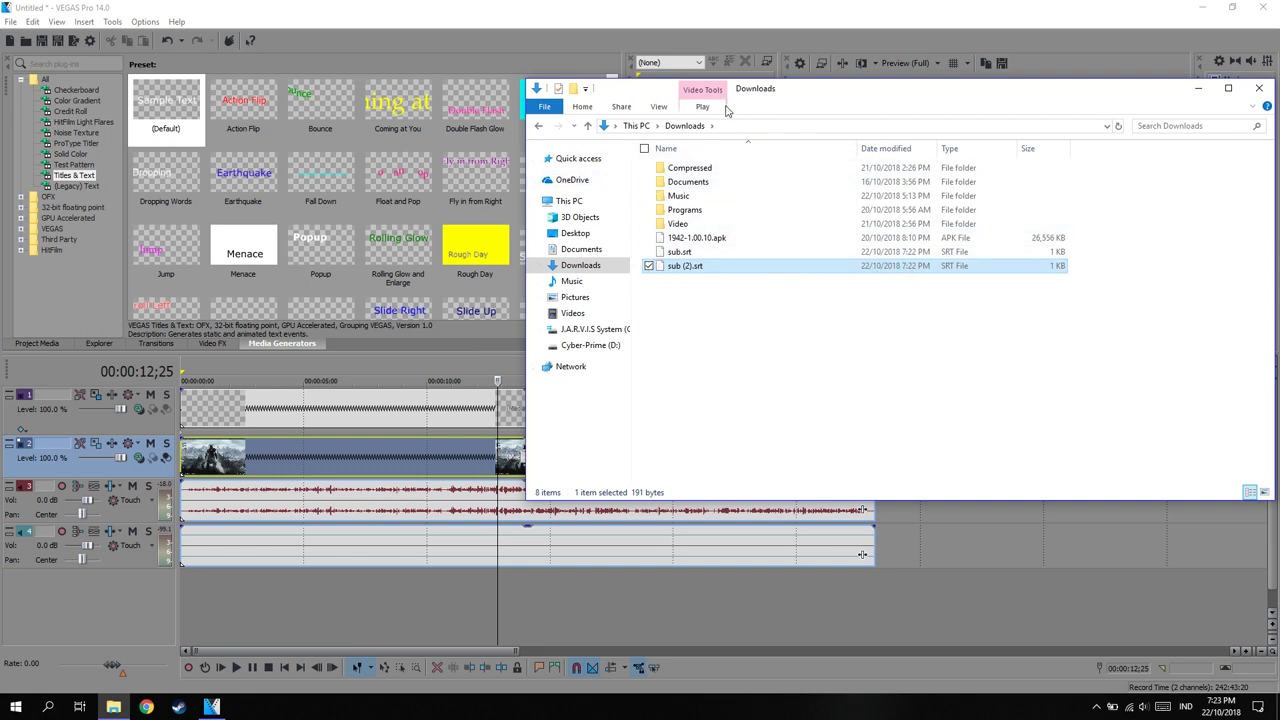
- Check the File name extensions setting in File Explorer's view options
click(659, 106)
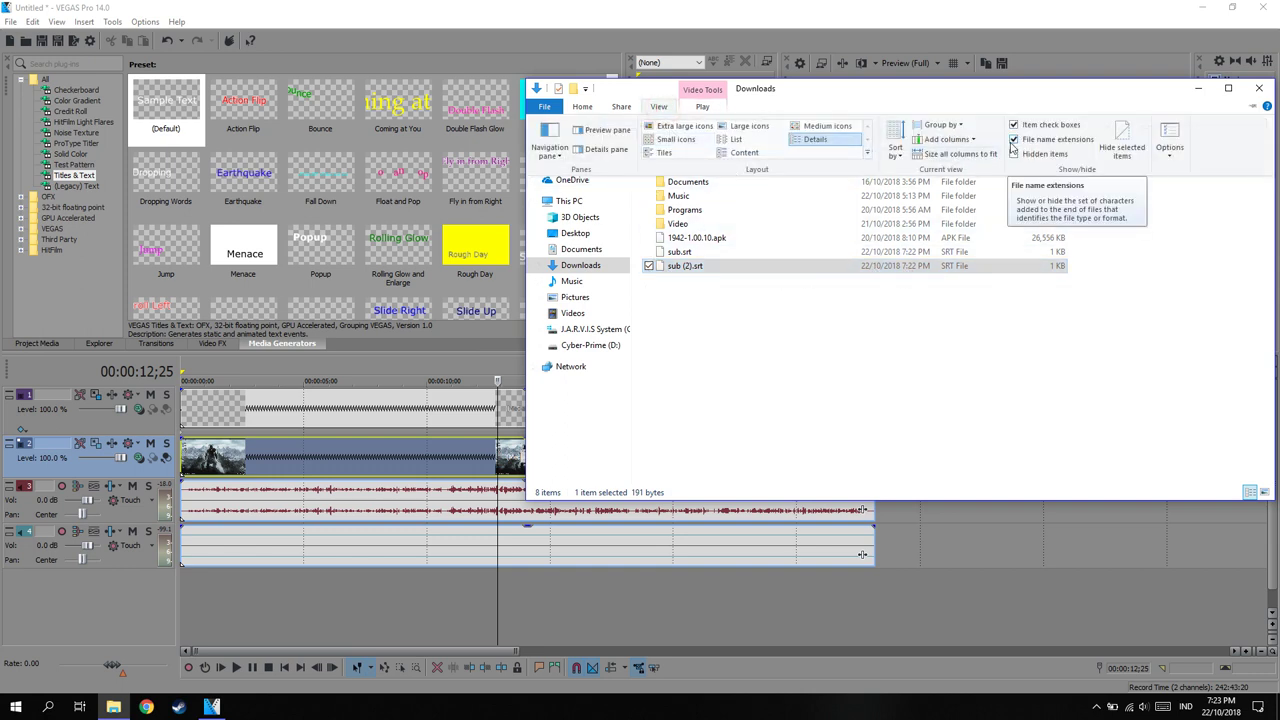
click(1123, 346)
click(929, 394)
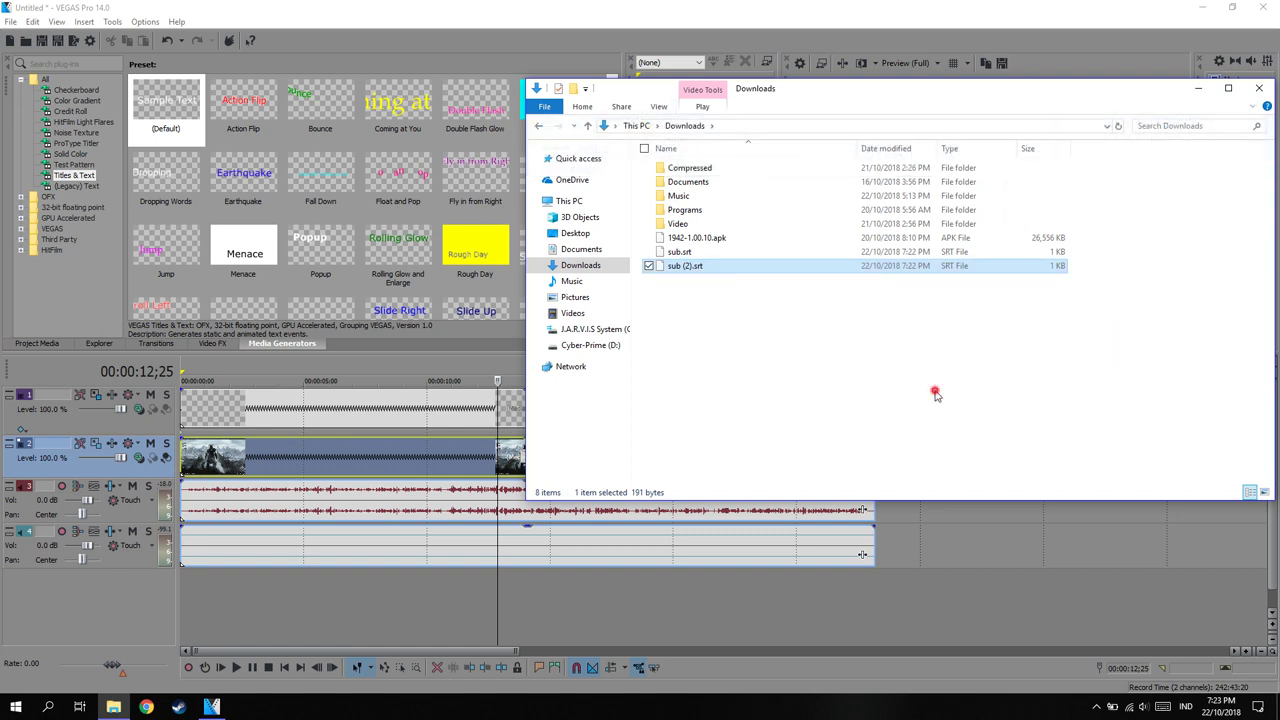
- Go to the Hasil Record folder inside YouTube on the Cyber-Prime (D:) drive
click(588, 346)
double_click(684, 210)
double_click(714, 199)
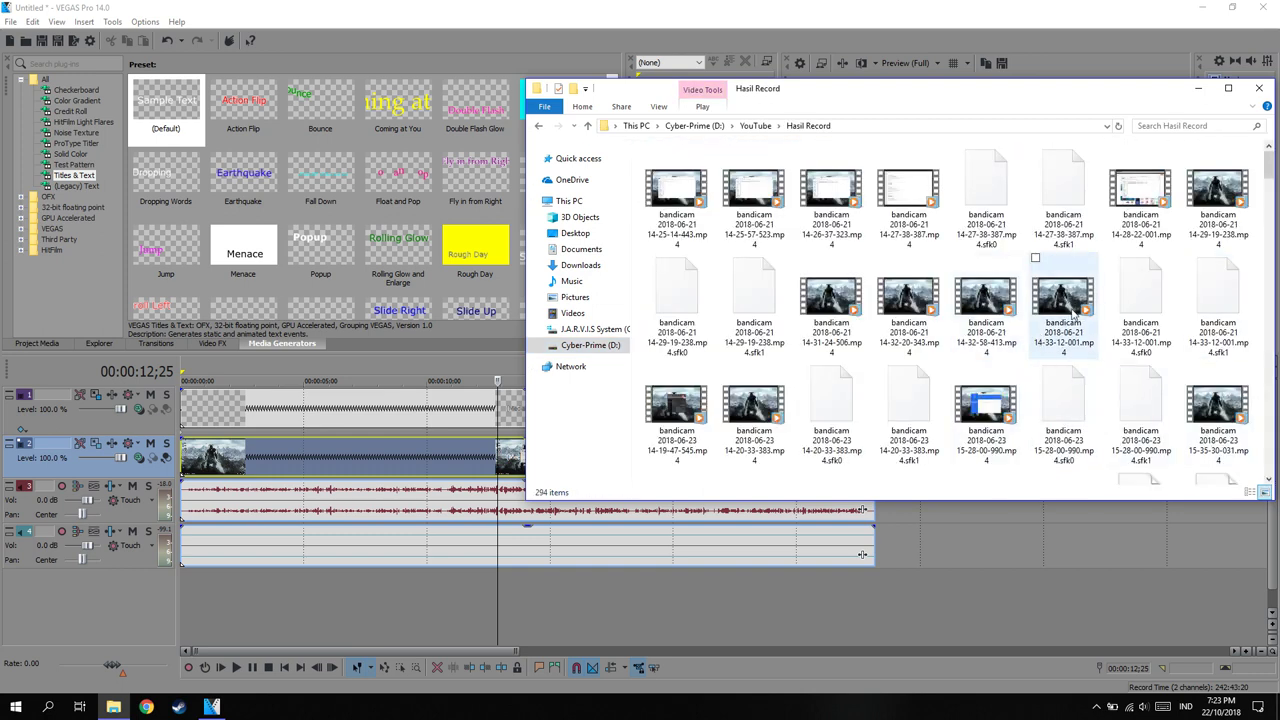
right_click(1072, 310)
click(1016, 262)
right_click(986, 278)
click(985, 275)
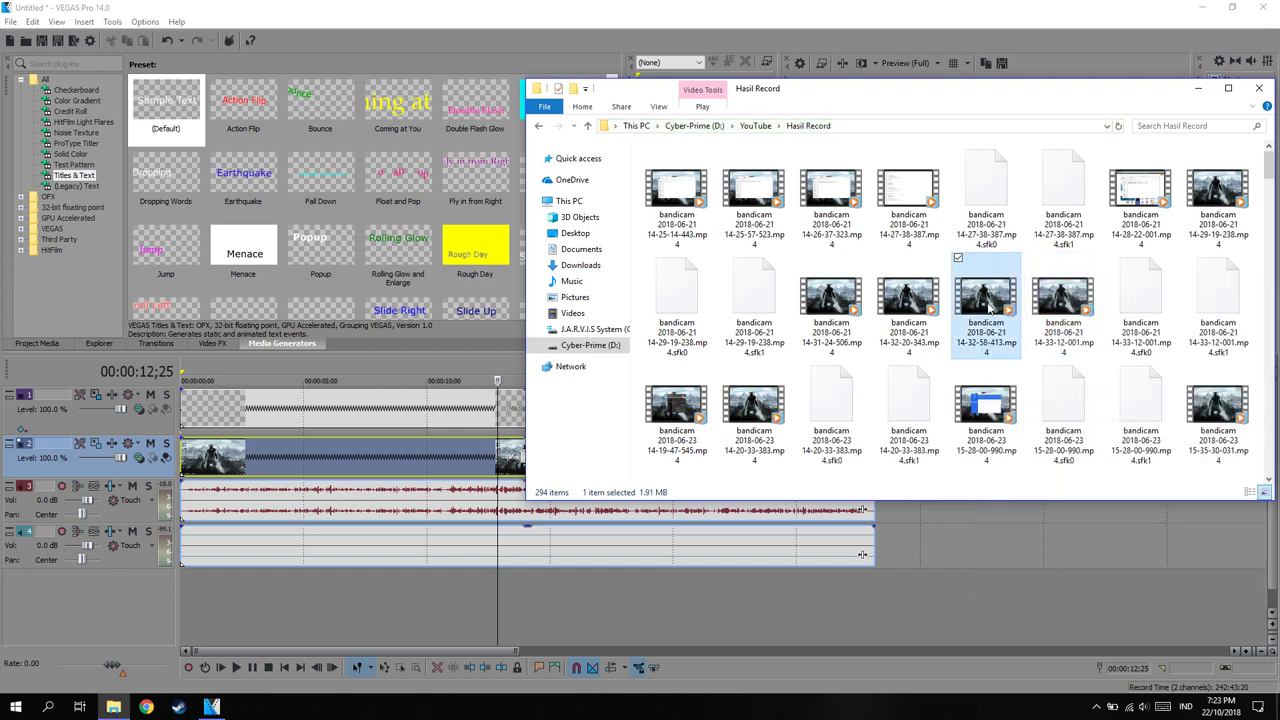
click(895, 297)
right_click(895, 297)
mouse_move(1000, 366)
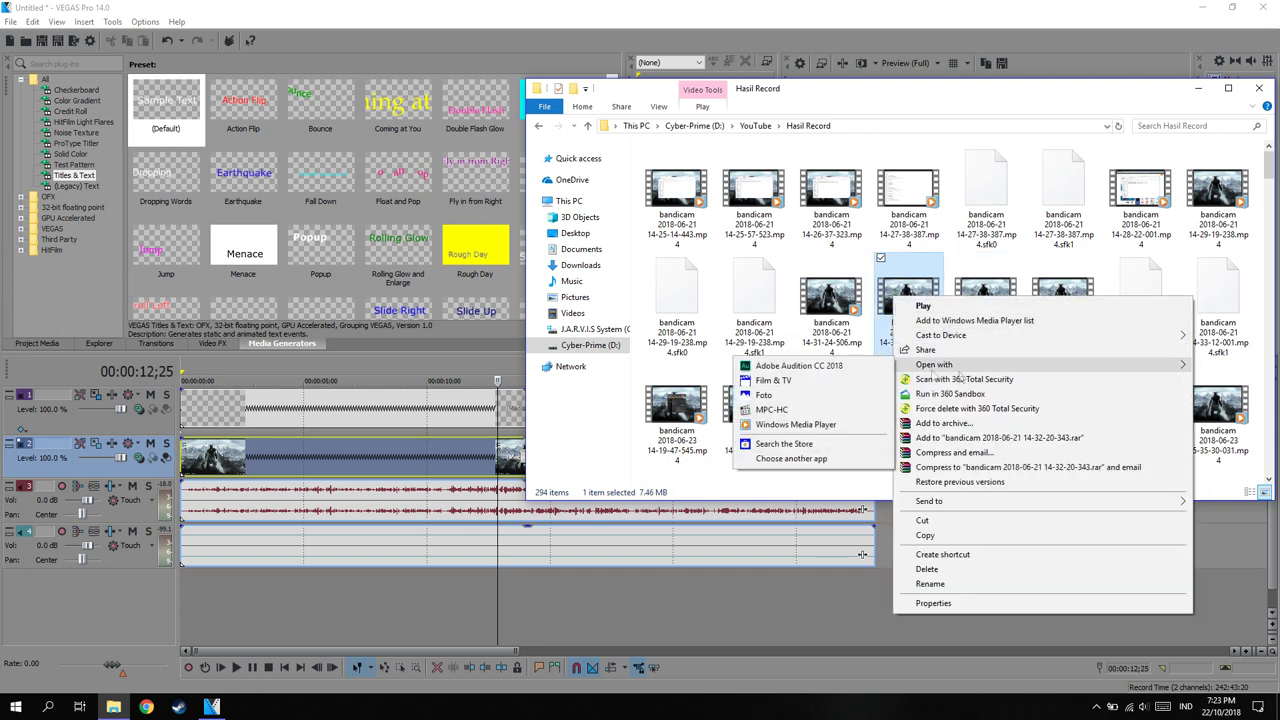
click(790, 410)
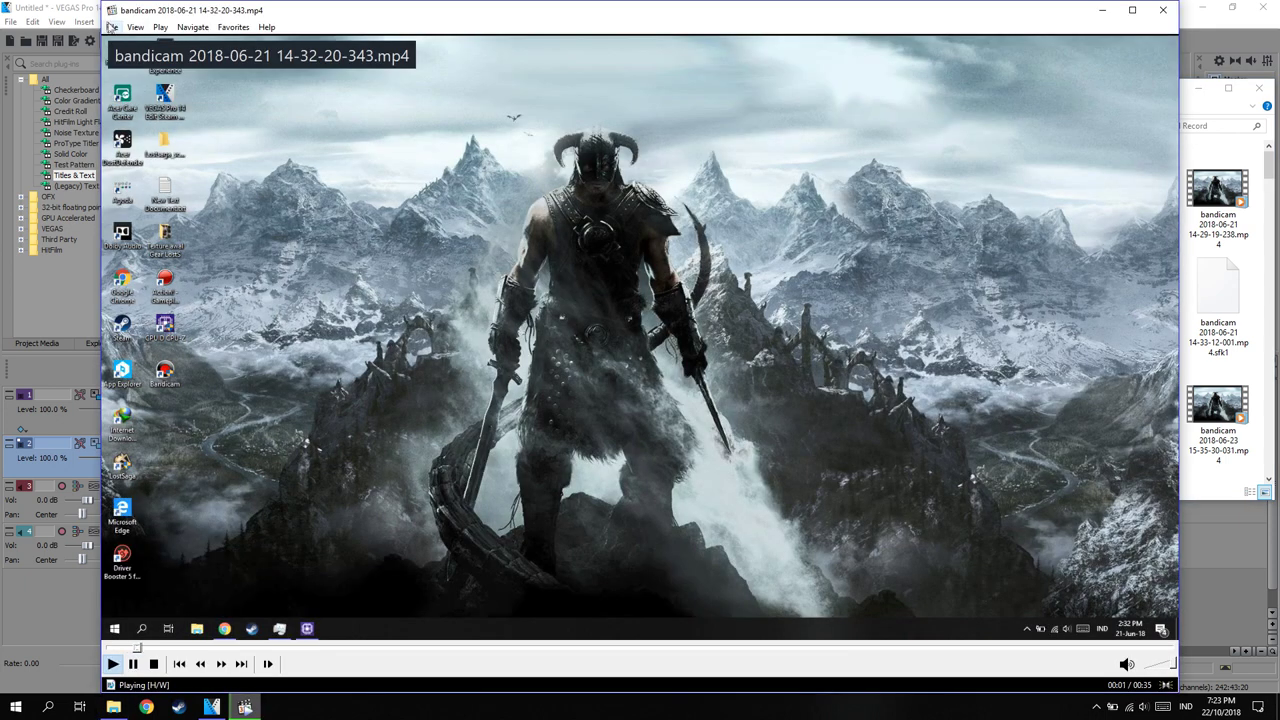
click(112, 27)
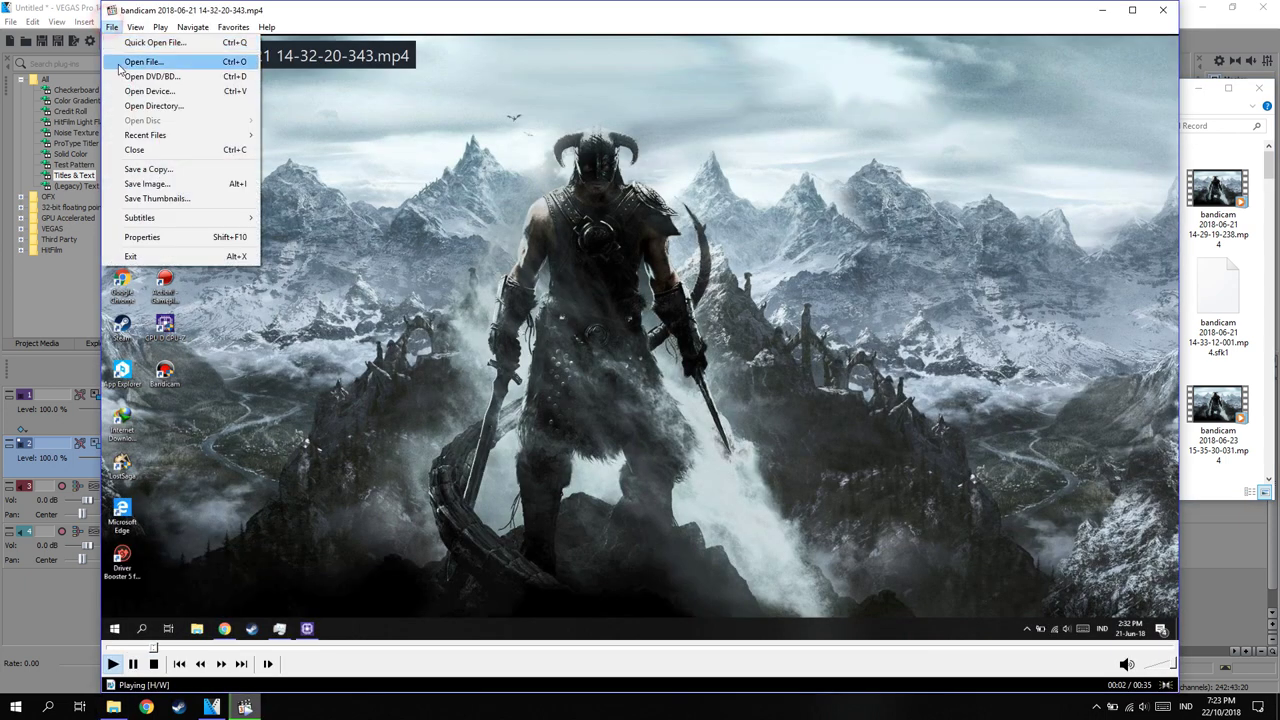
mouse_move(200, 217)
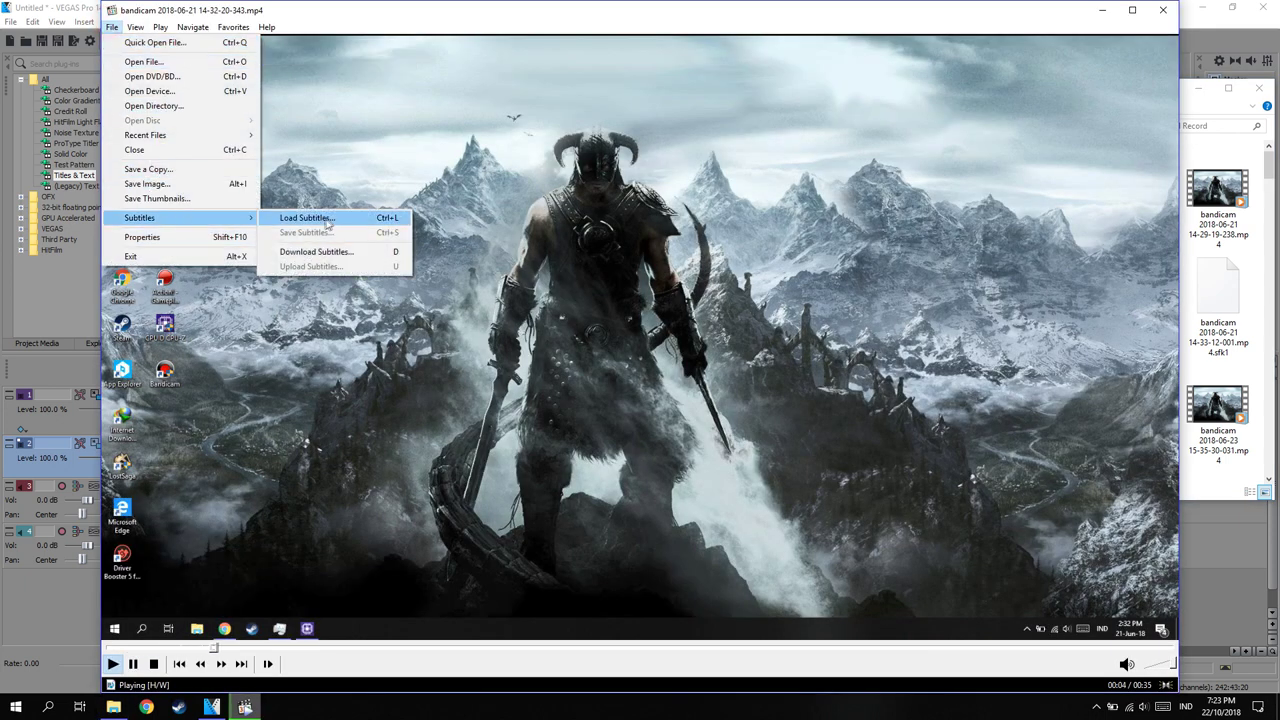
click(327, 220)
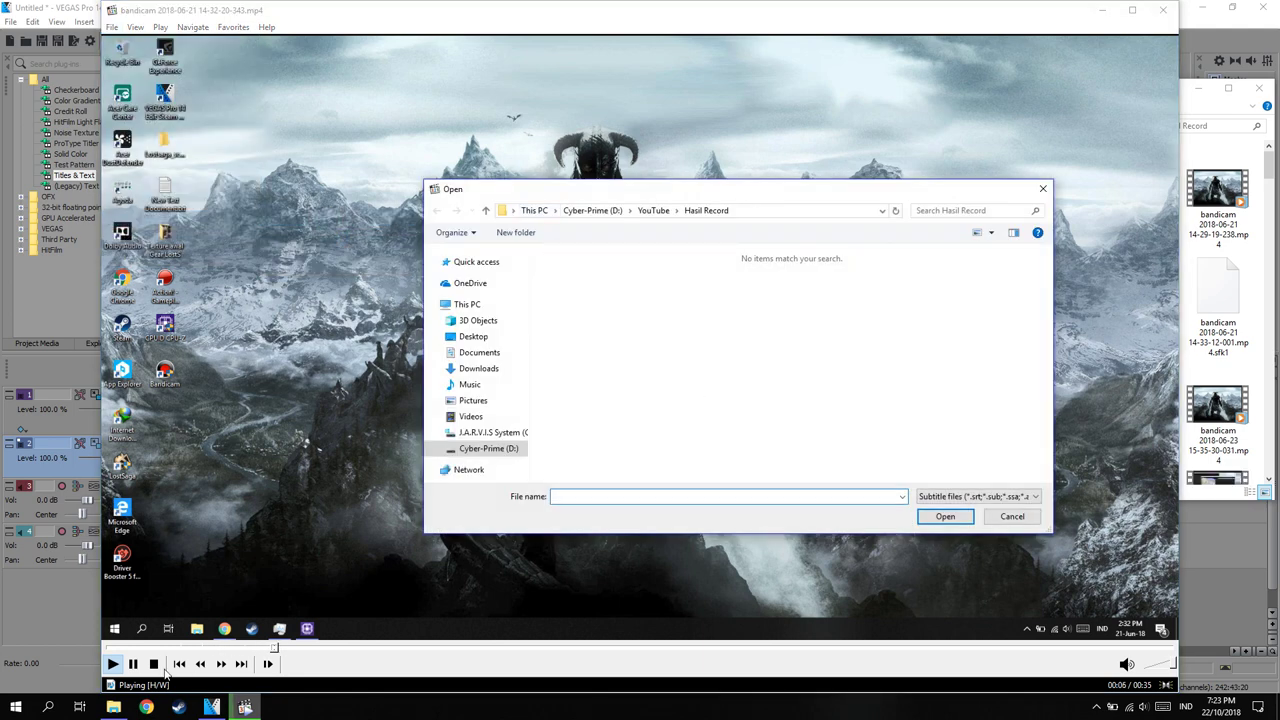
click(1012, 517)
- Pause the video and load sub.srt from the Downloads folder as its subtitles
key(space)
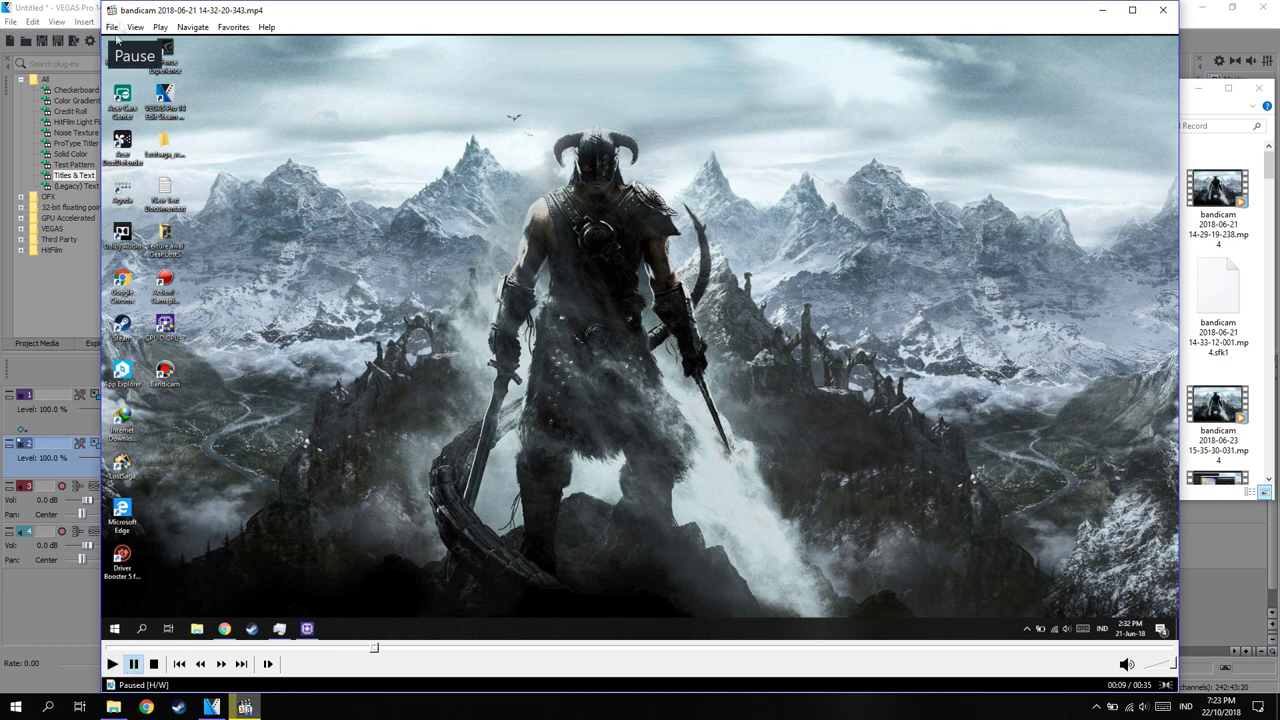
click(114, 27)
mouse_move(188, 220)
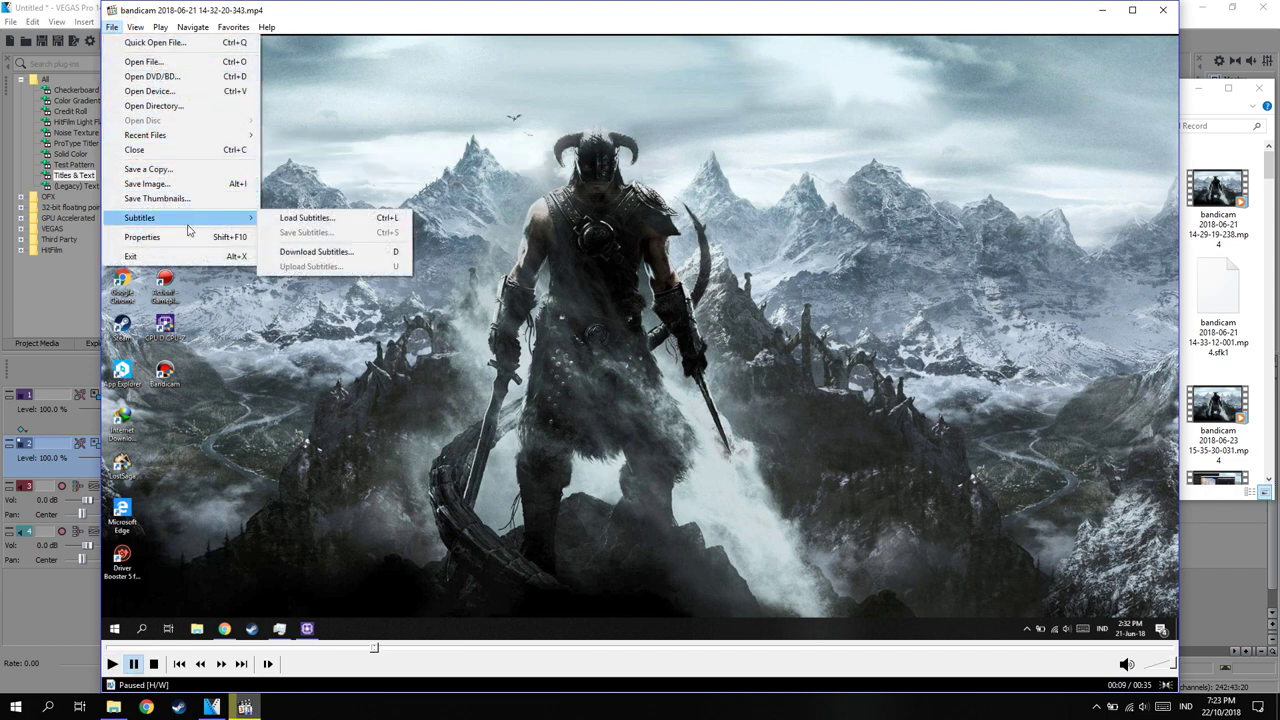
click(305, 218)
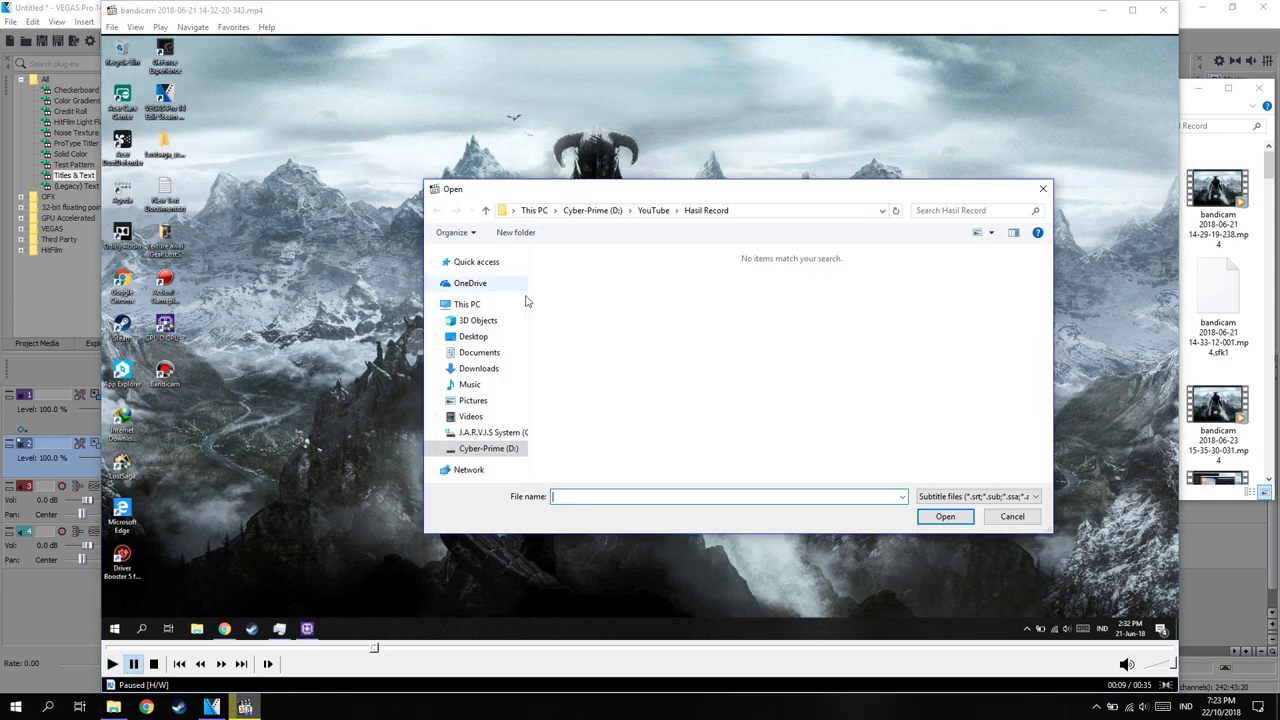
click(495, 368)
click(606, 357)
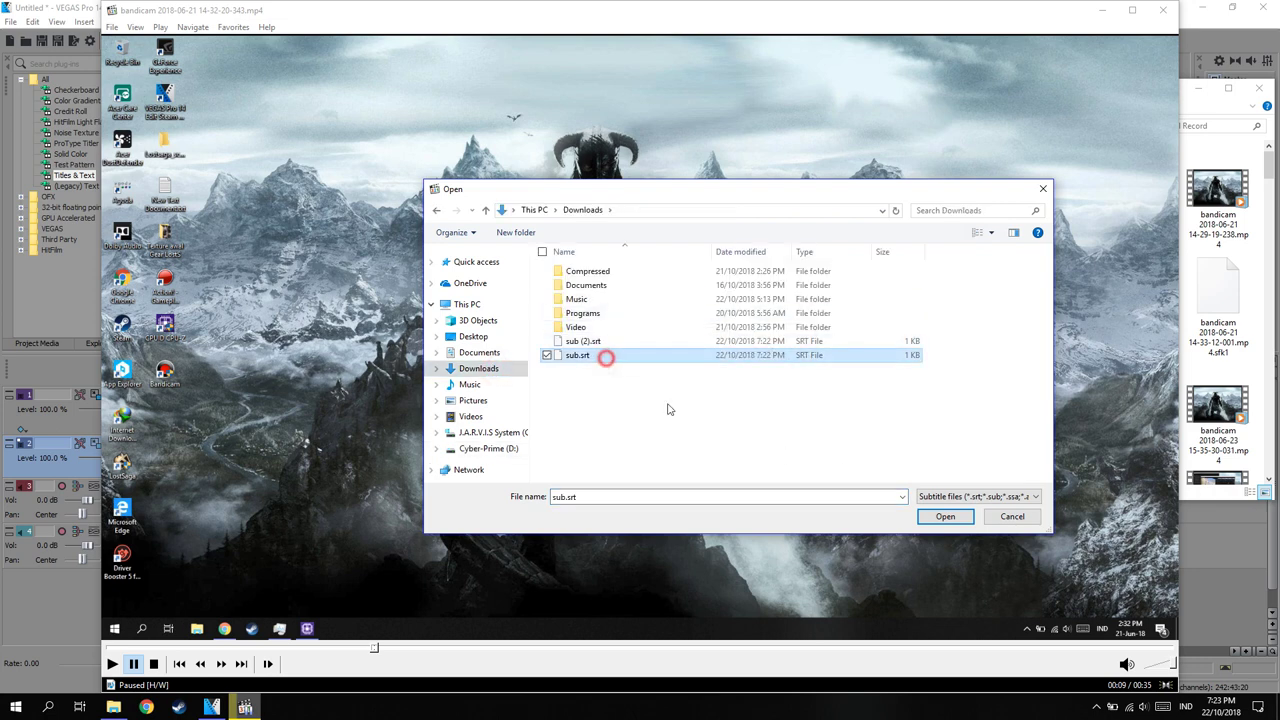
click(945, 516)
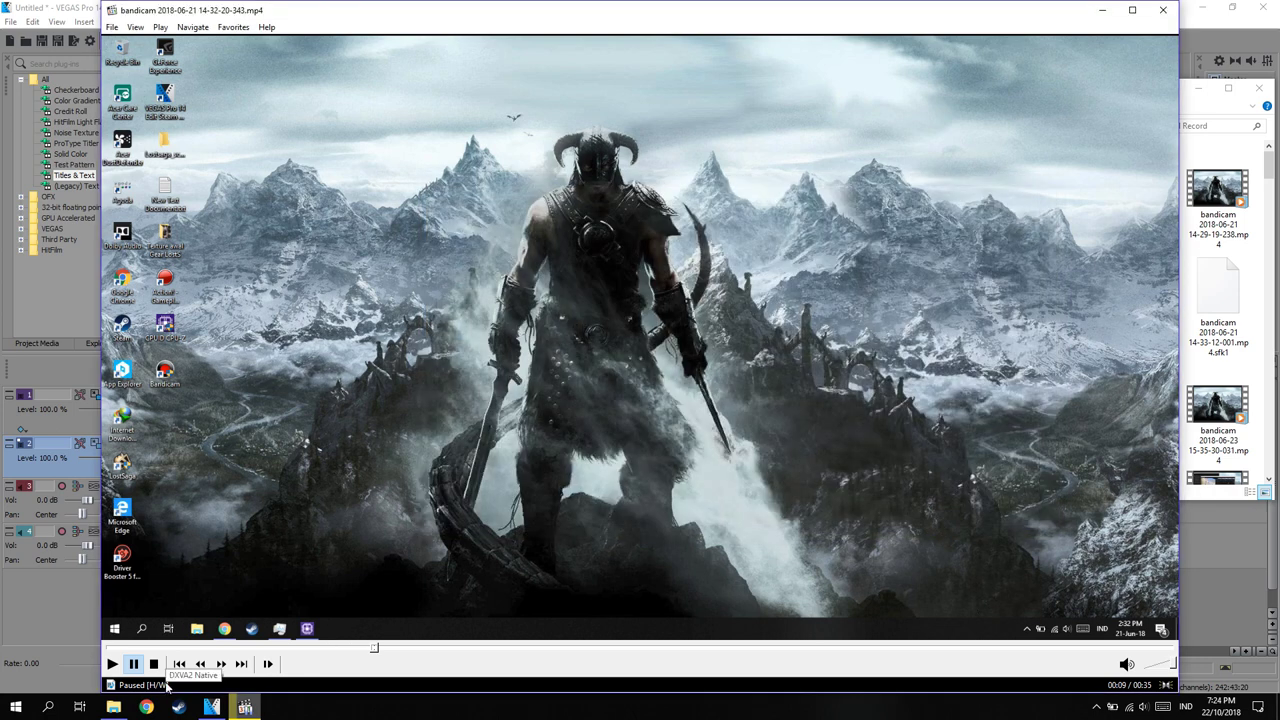
- Play the video with the sound muted to check the subtitles, and close the player and File Explorer
click(111, 663)
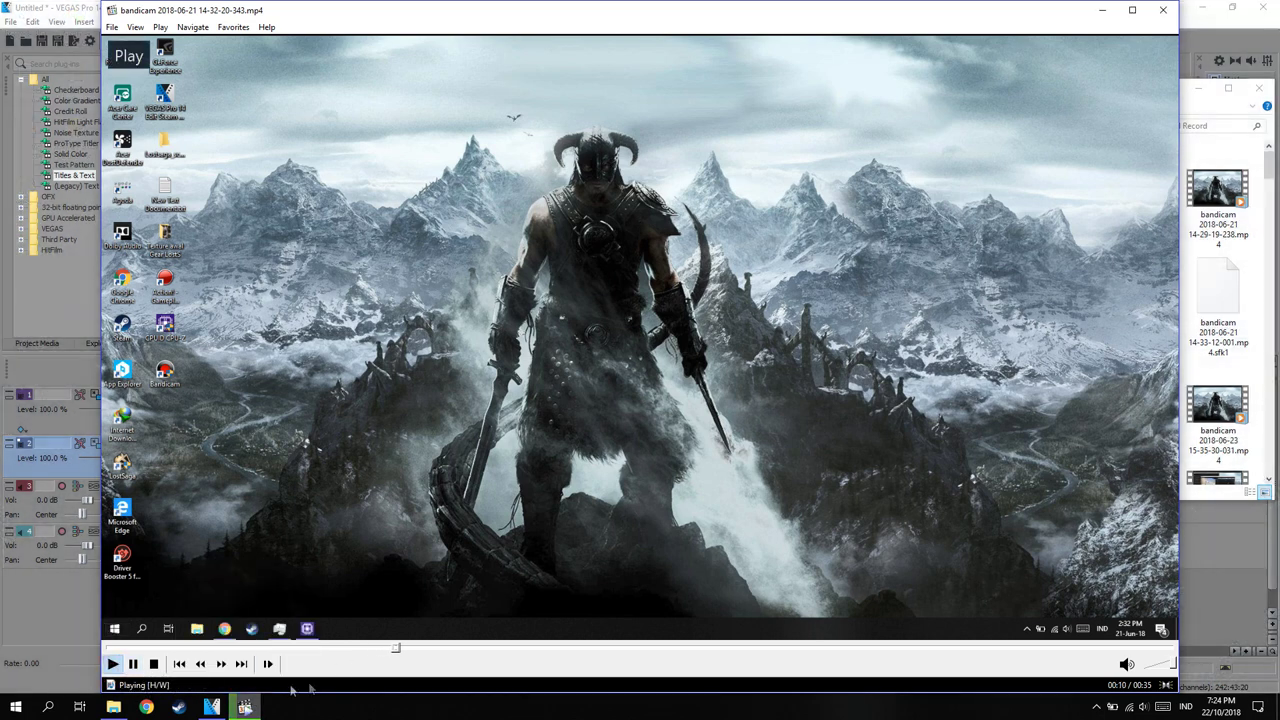
click(1127, 663)
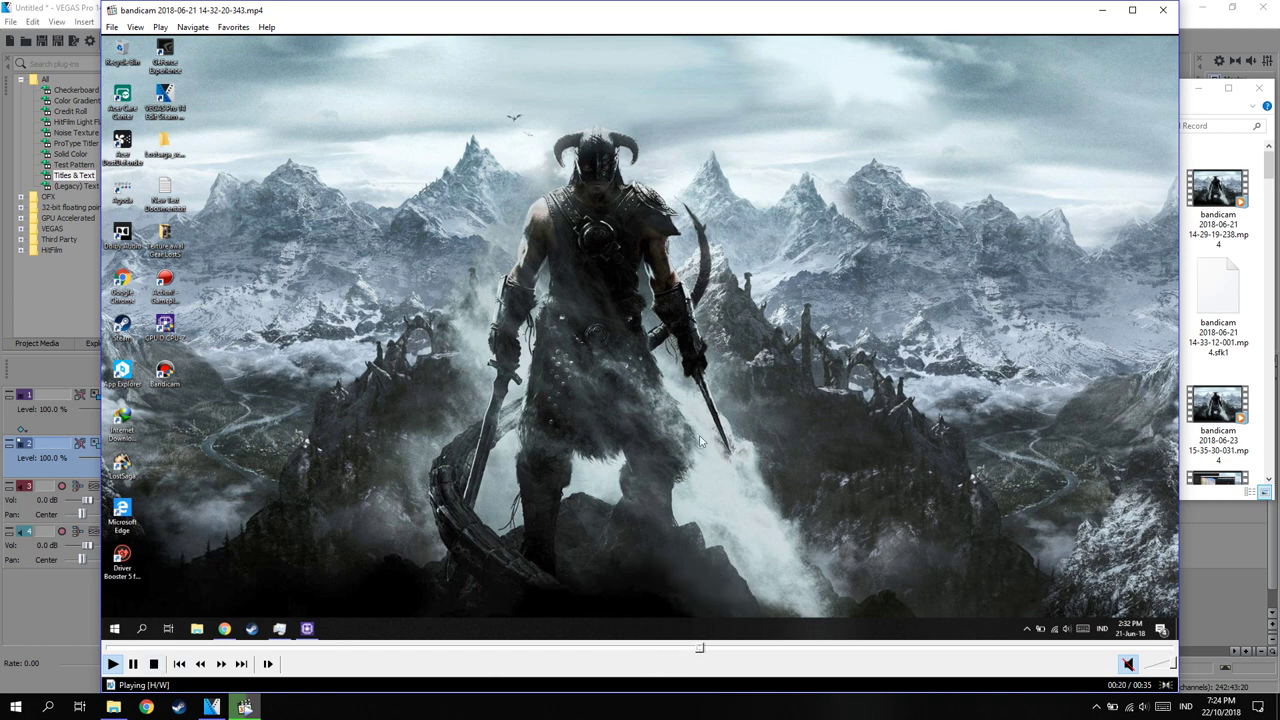
click(1163, 10)
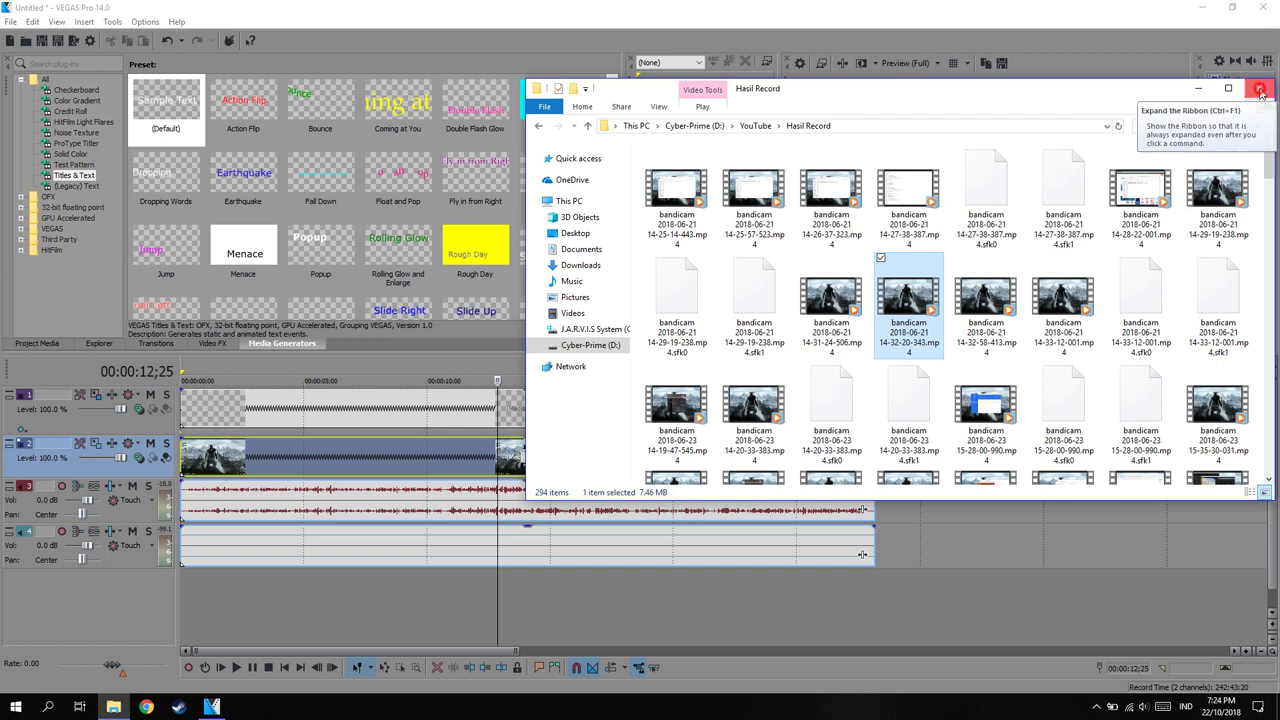
click(1262, 92)
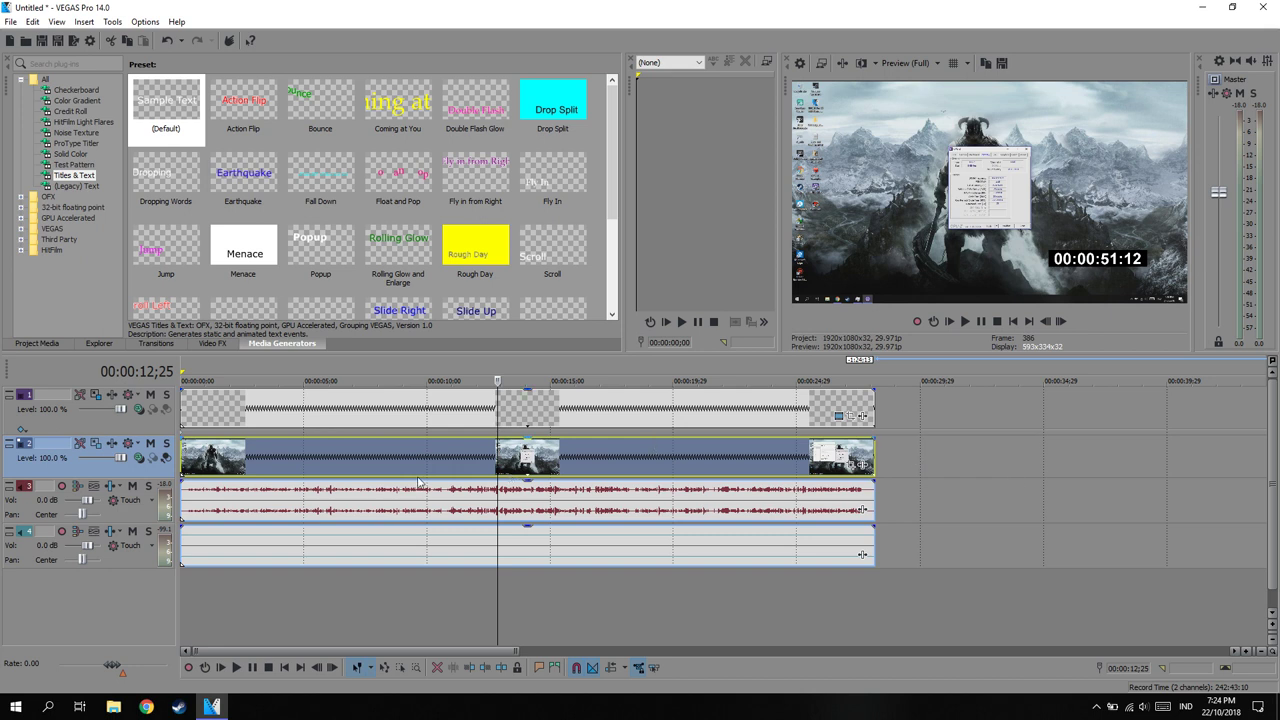
- Close VEGAS Pro without saving the changes to the untitled project, and deselect the desktop file
click(1259, 7)
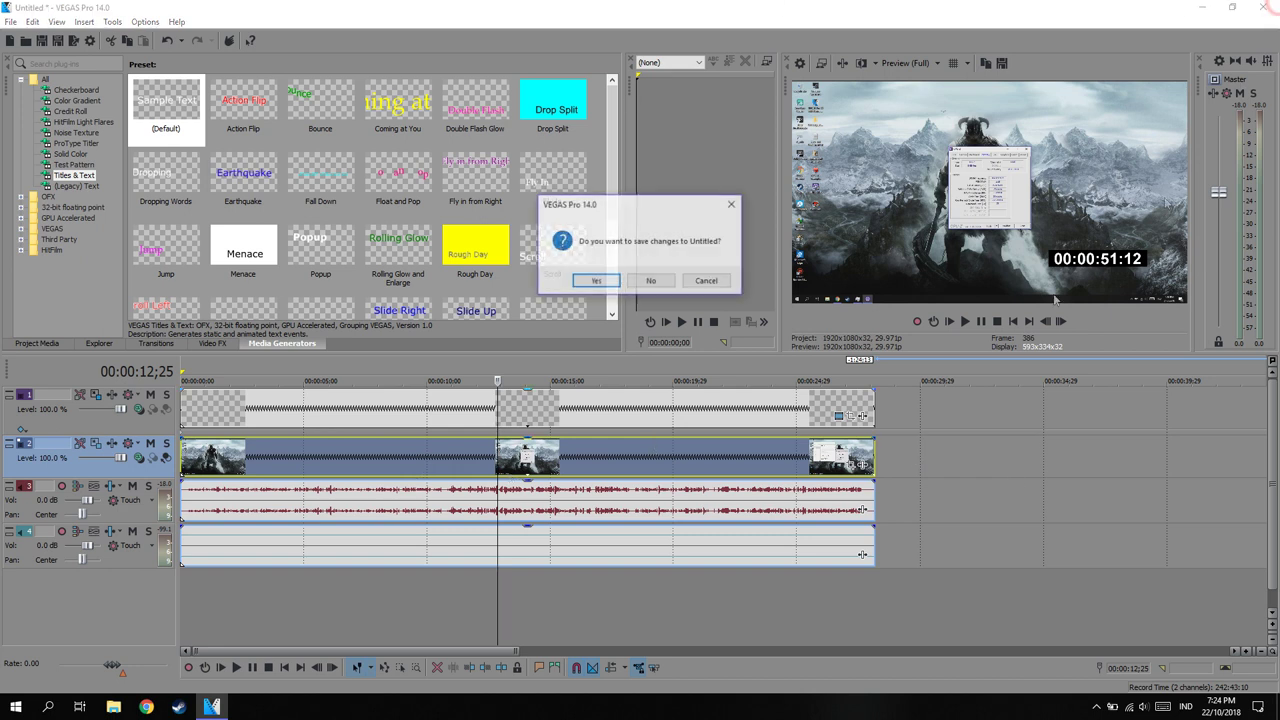
click(651, 281)
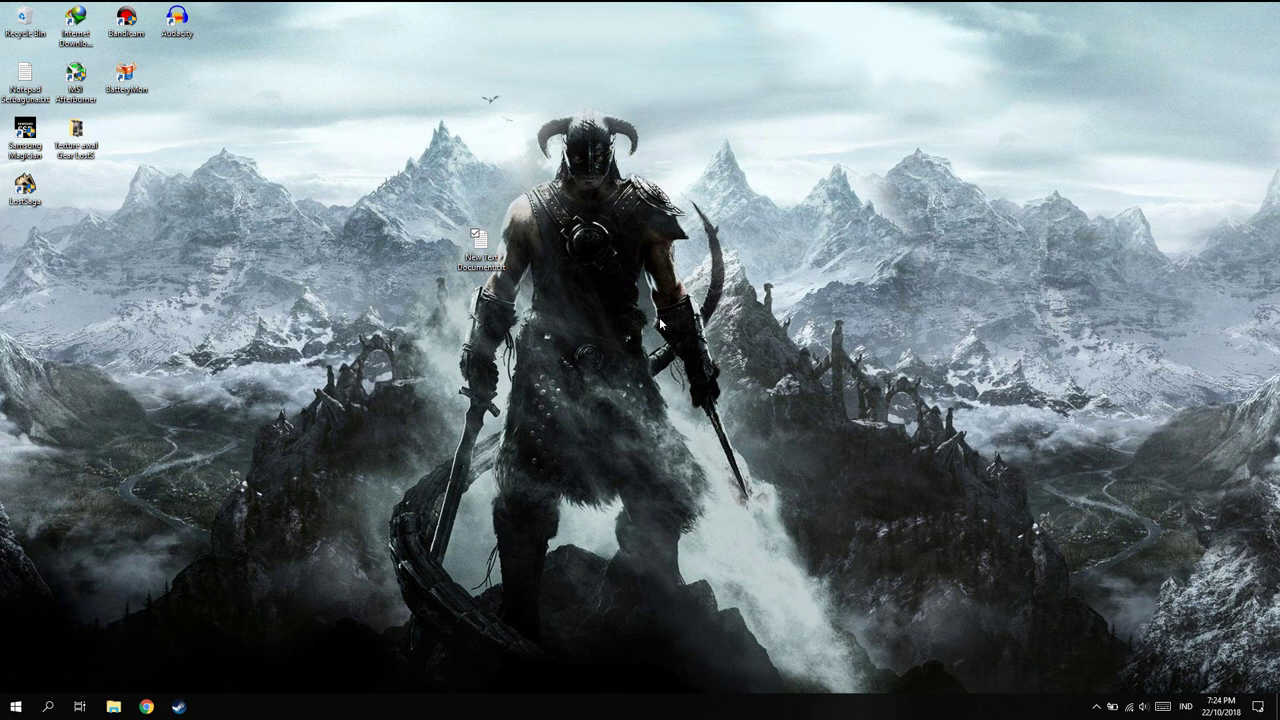
click(338, 608)
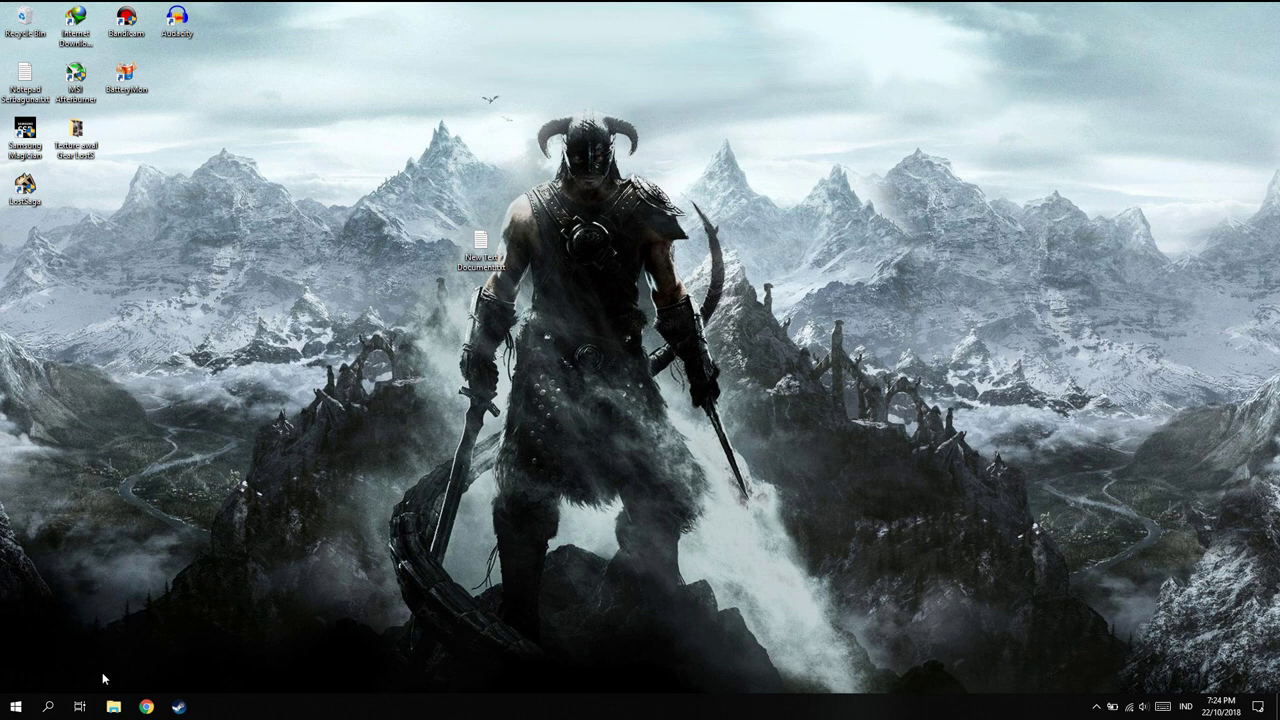